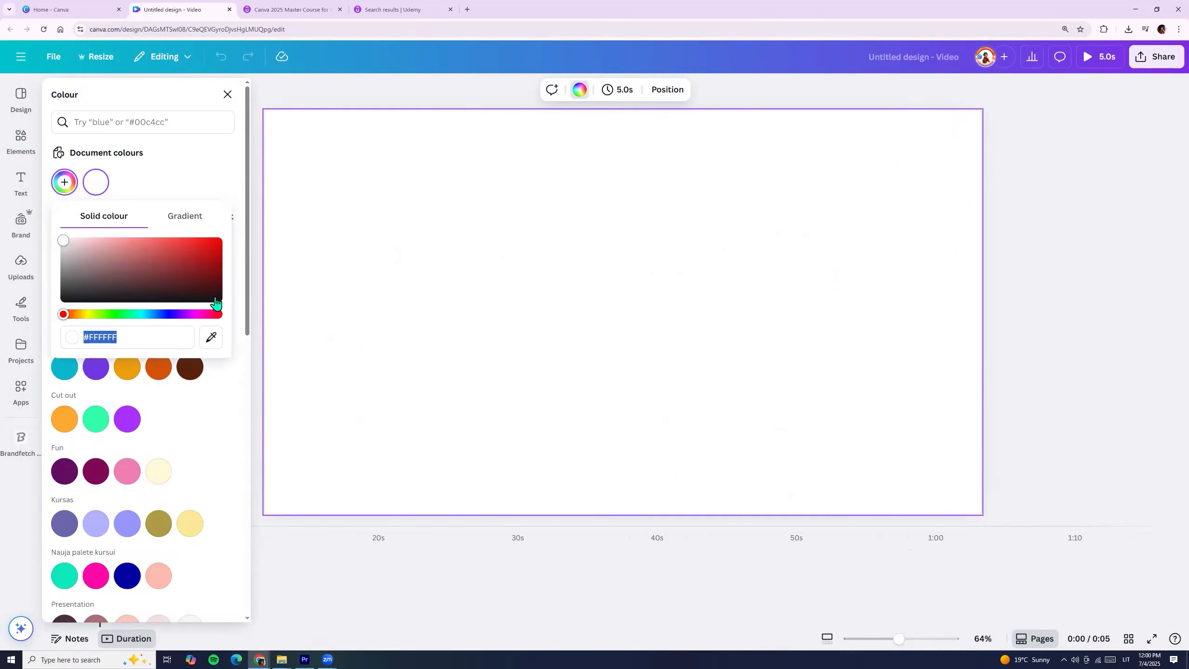
# - Set the page background to a solid near-black colour
pyautogui.click(216, 301)
pyautogui.click(390, 95)
# - Add a heading reading "TEXT REVEAL" and move it near the middle of the page
pyautogui.click(21, 179)
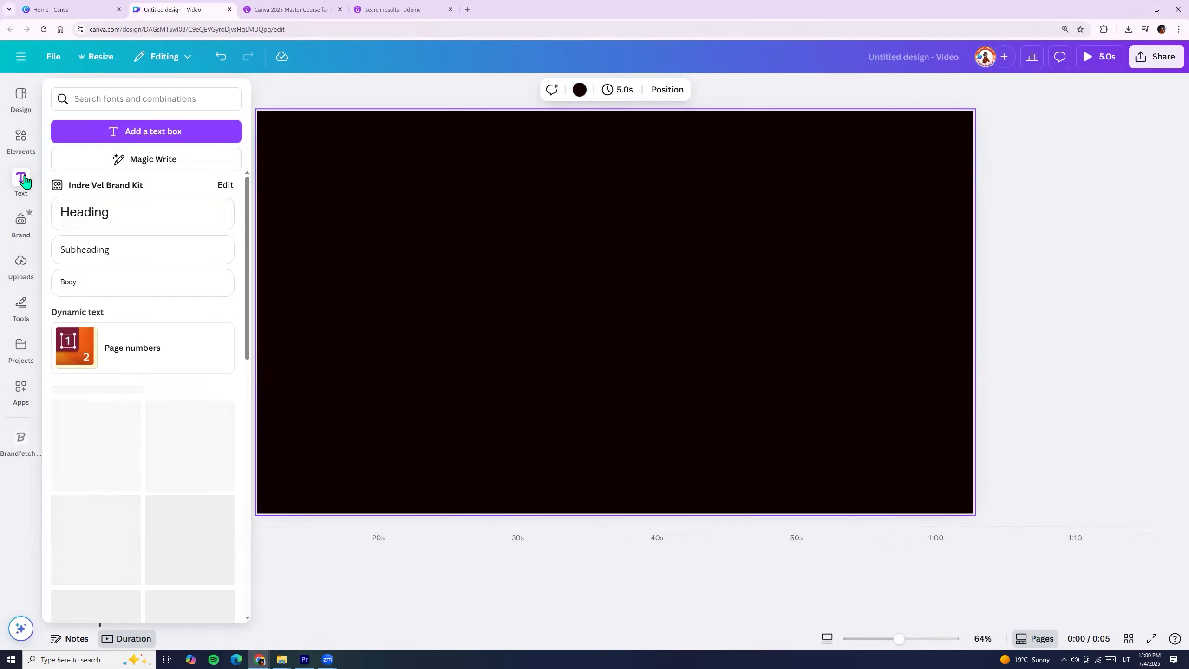
pyautogui.click(85, 214)
pyautogui.moveTo(553, 290); pyautogui.dragTo(381, 235)
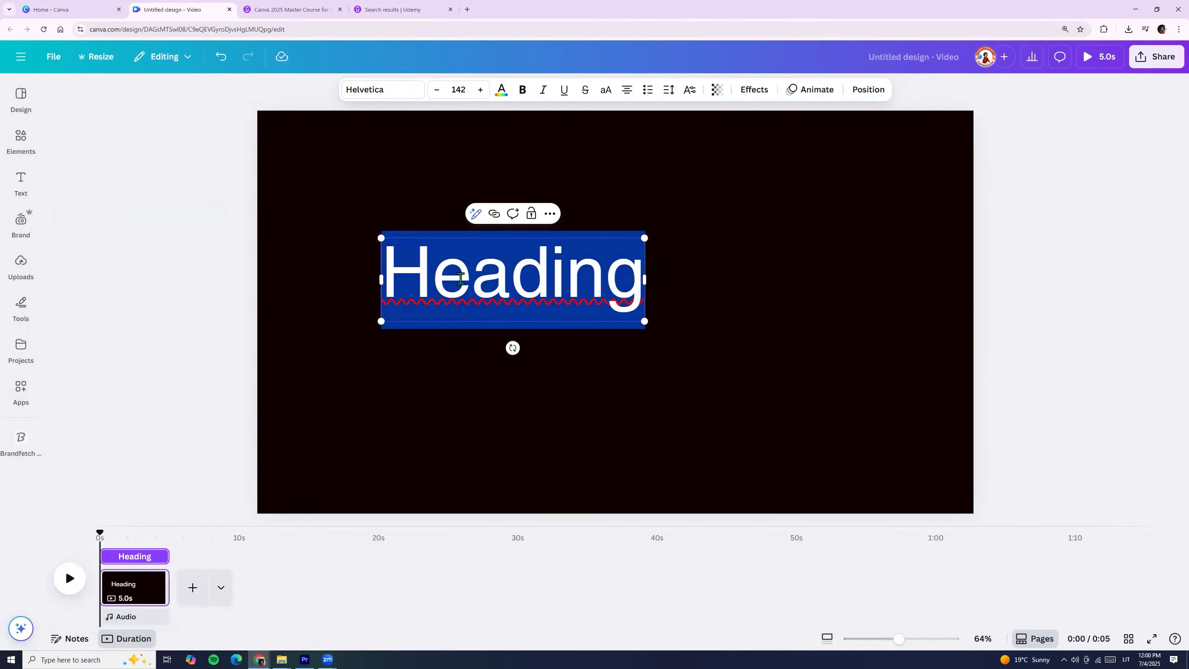
pyautogui.write('TEXT')
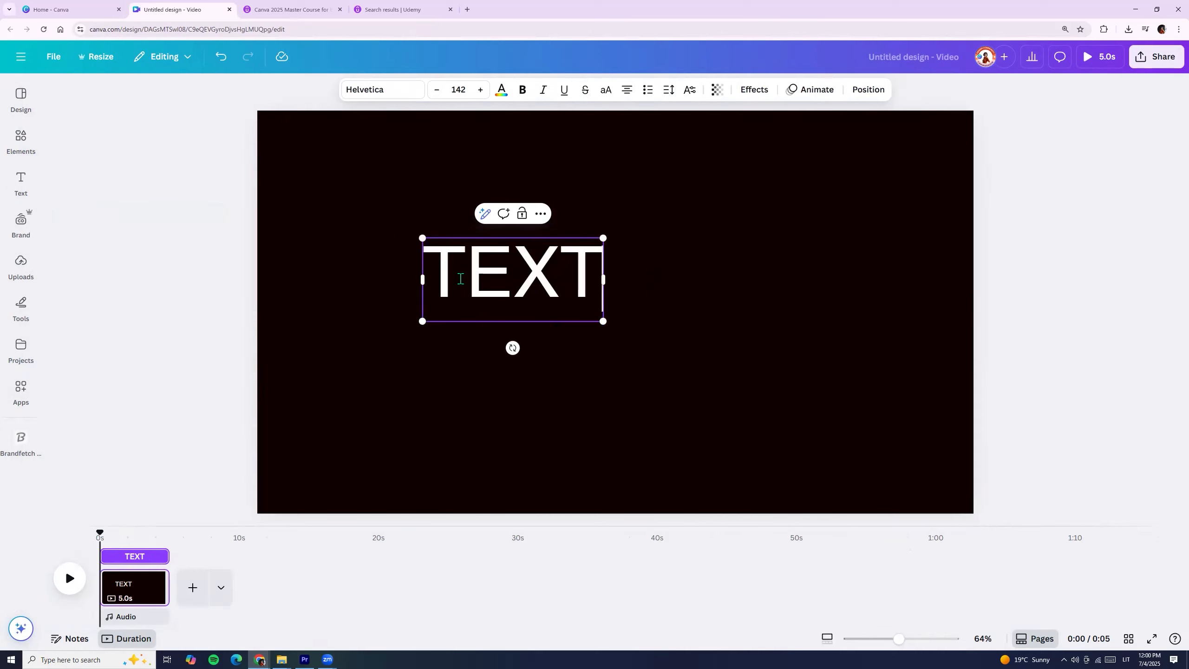
pyautogui.write(' REVEAL')
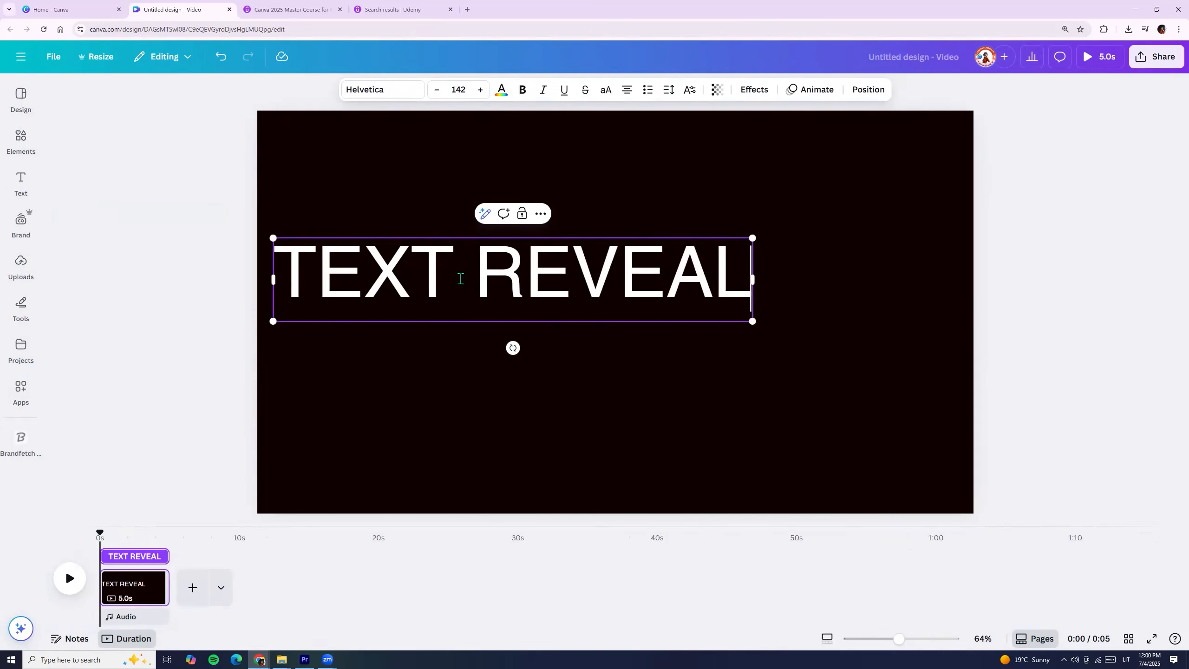
pyautogui.click(521, 411)
pyautogui.moveTo(485, 278); pyautogui.dragTo(589, 289)
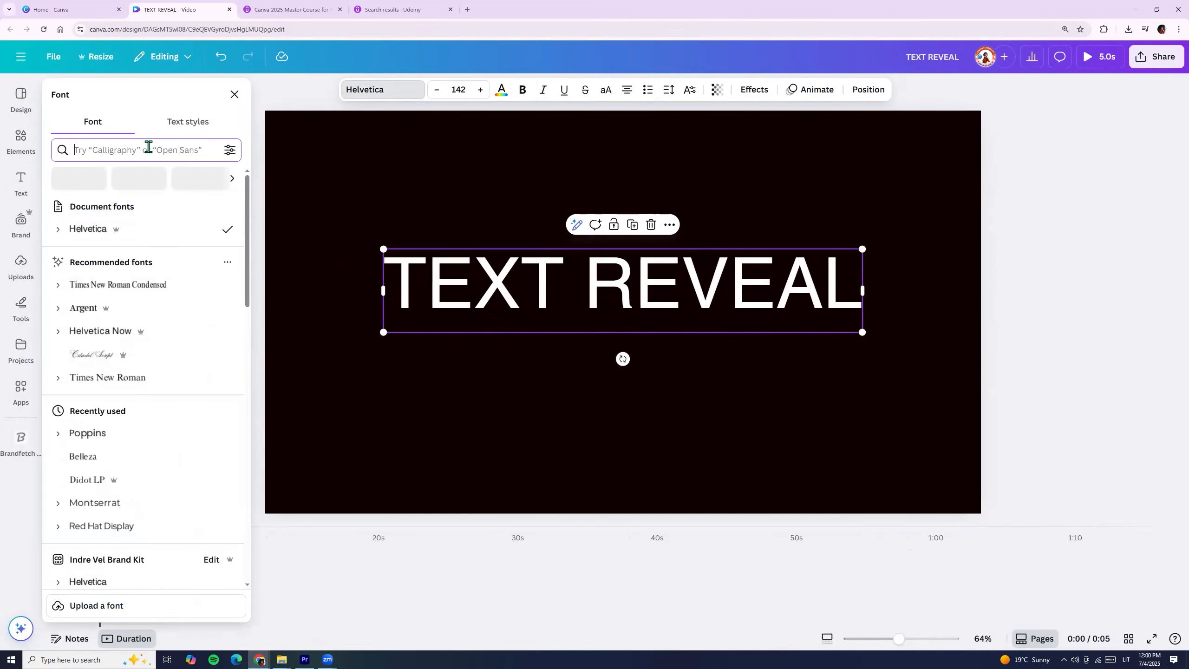
# - Set the heading's font to Poppins and make it bold
pyautogui.click(148, 149)
pyautogui.write('pop')
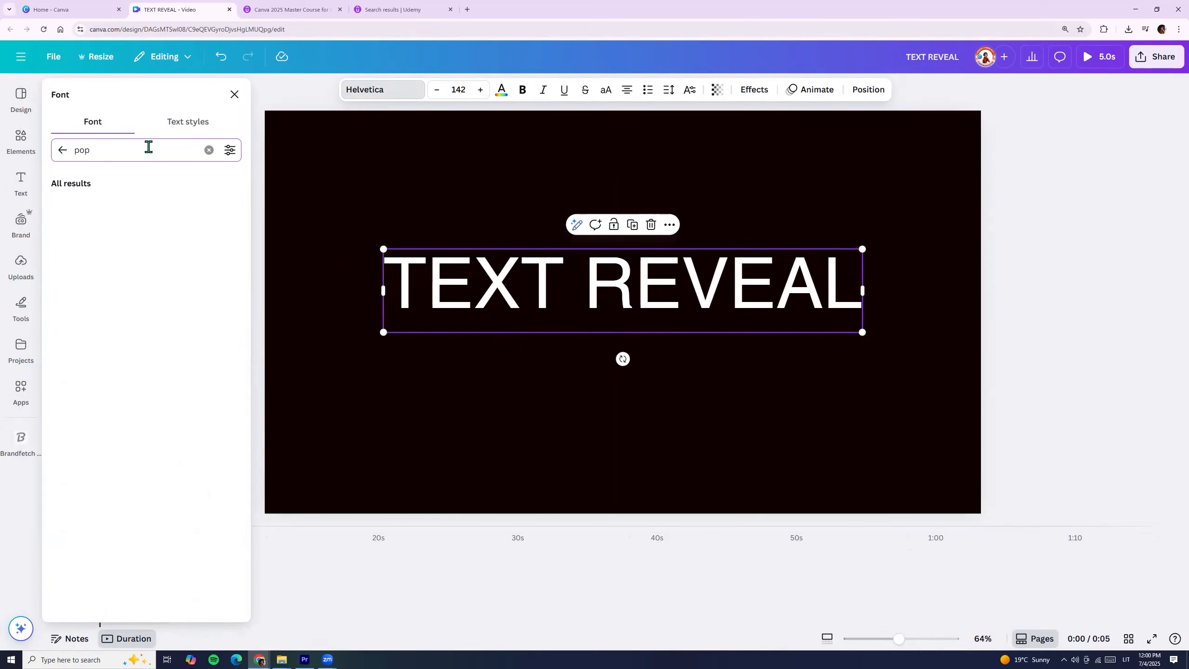
pyautogui.write('ins')
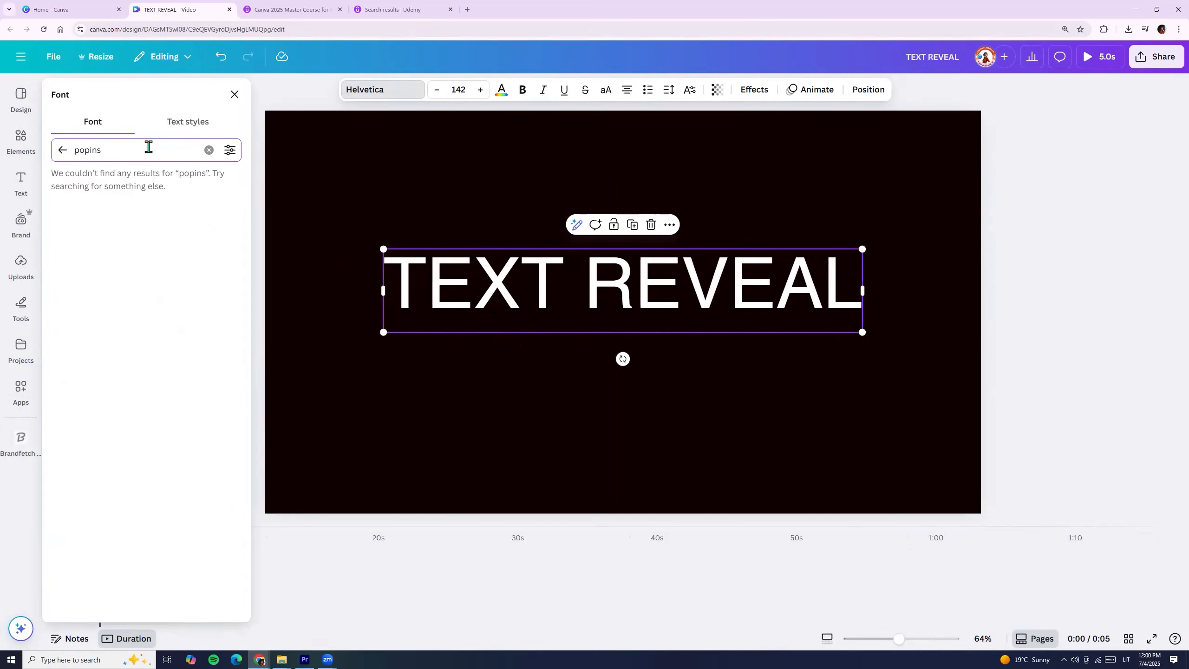
pyautogui.click(86, 150)
pyautogui.write('p')
pyautogui.click(89, 206)
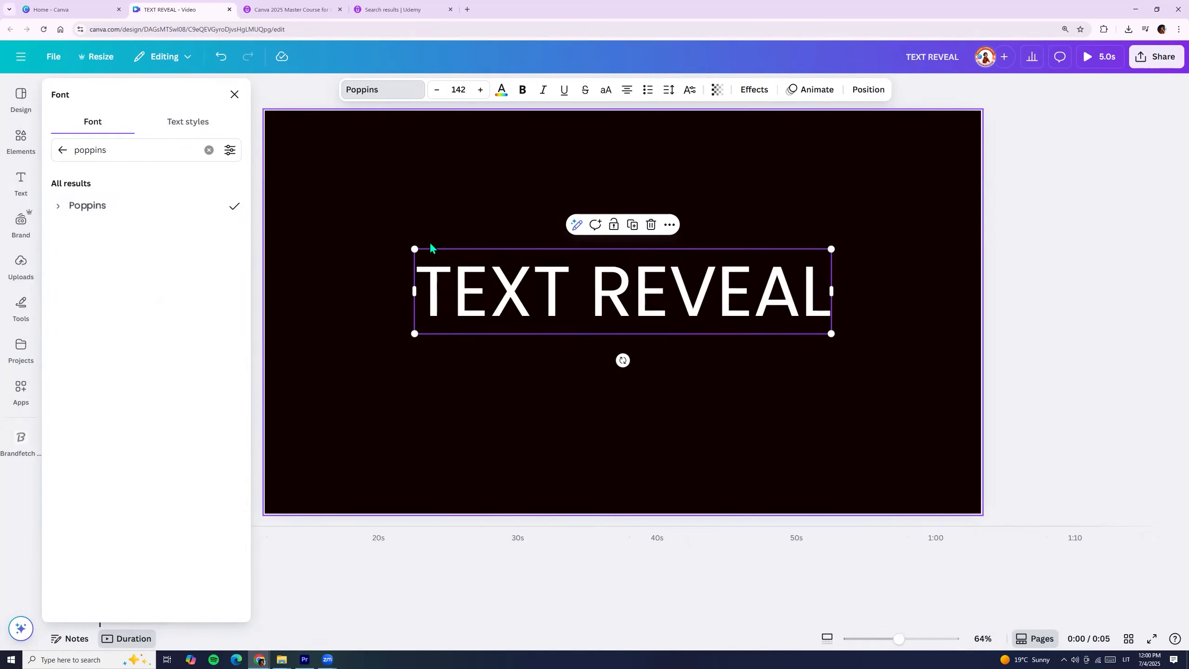
pyautogui.click(522, 89)
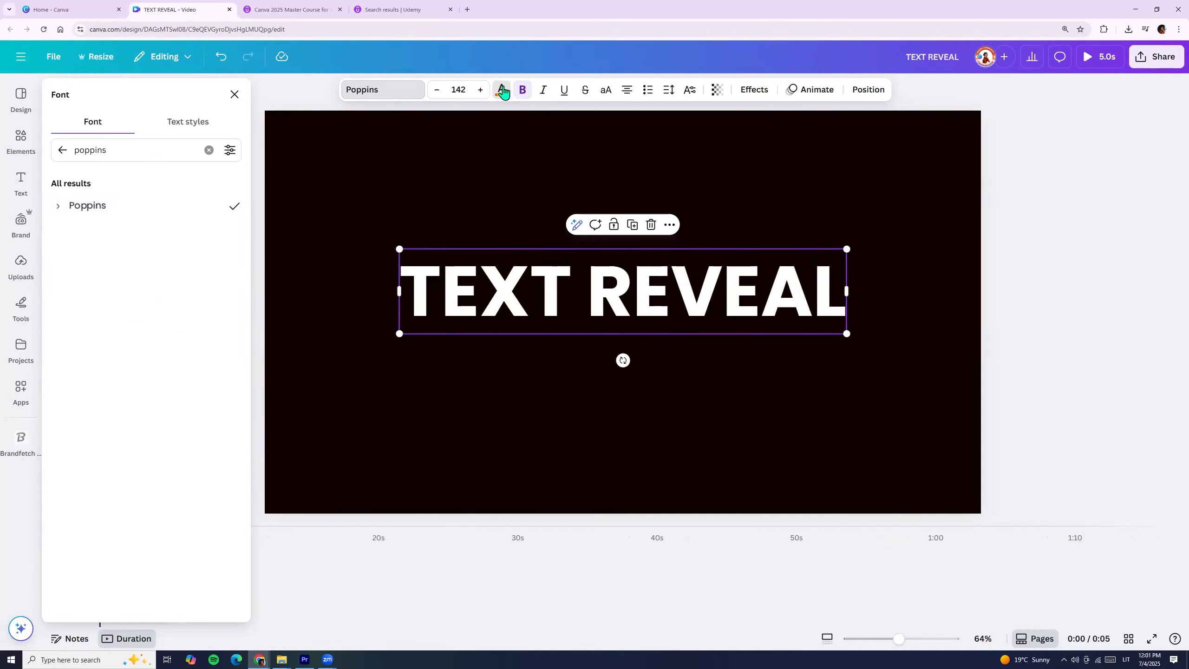
# - Change the heading's text colour to a custom bright golden yellow
pyautogui.click(502, 90)
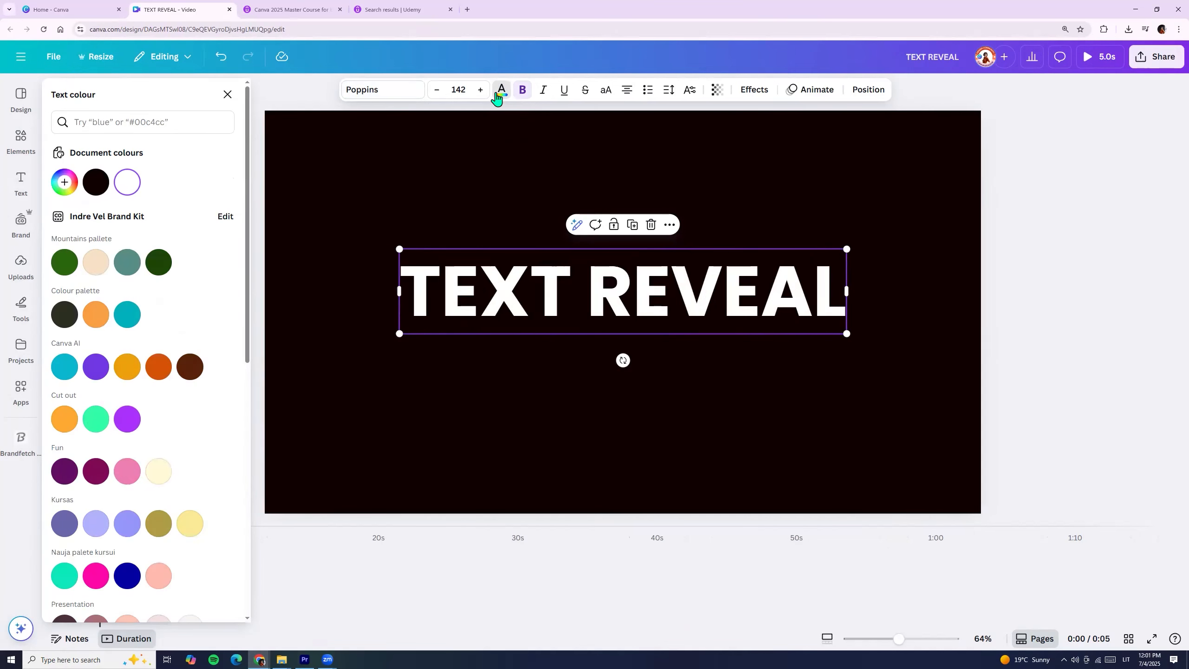
pyautogui.click(64, 180)
pyautogui.click(86, 287)
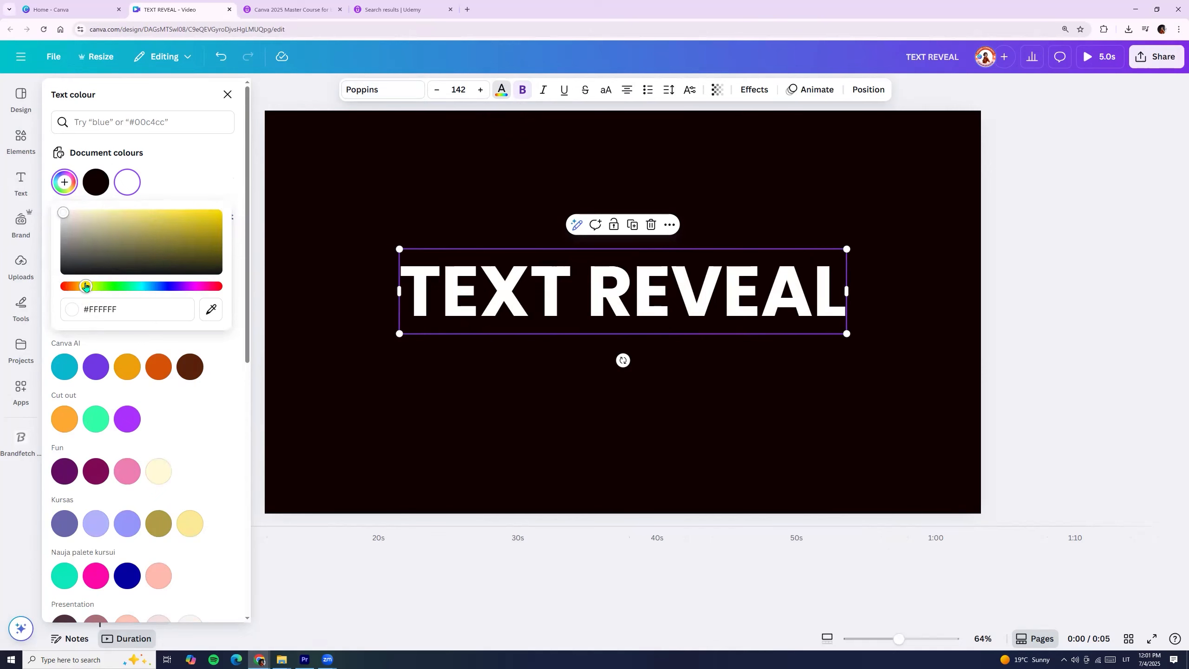
pyautogui.click(219, 212)
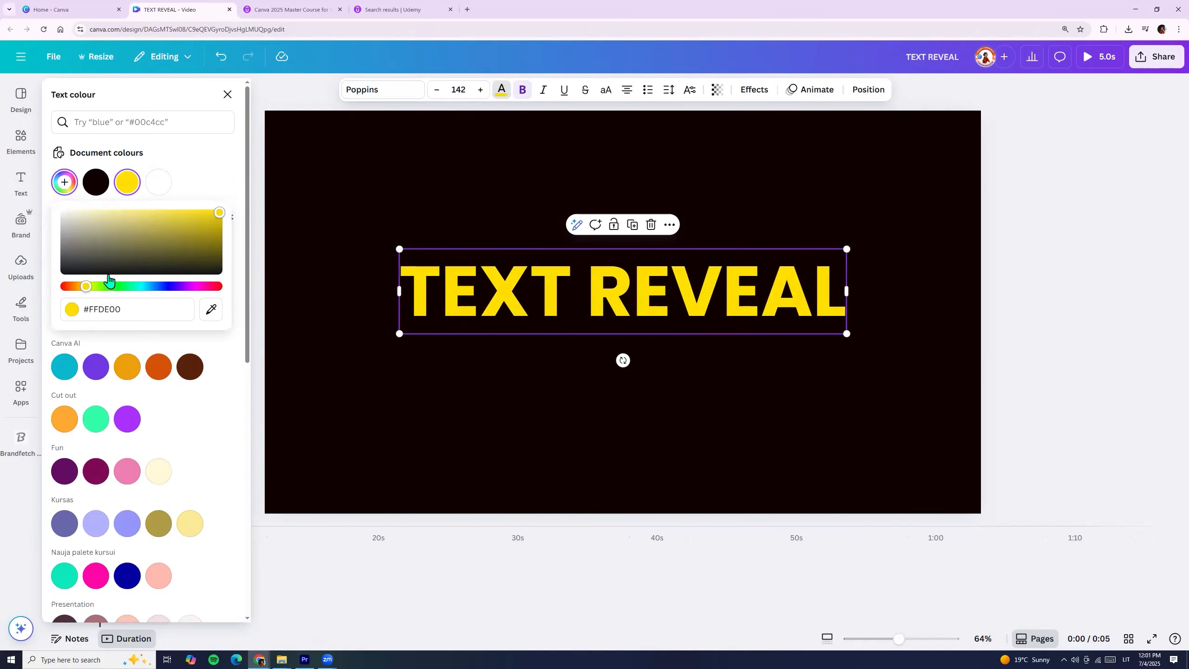
pyautogui.moveTo(86, 287); pyautogui.dragTo(84, 286)
# - Enlarge the heading to font size 154 and align it to the horizontal centre of the page
pyautogui.moveTo(392, 244); pyautogui.dragTo(376, 241)
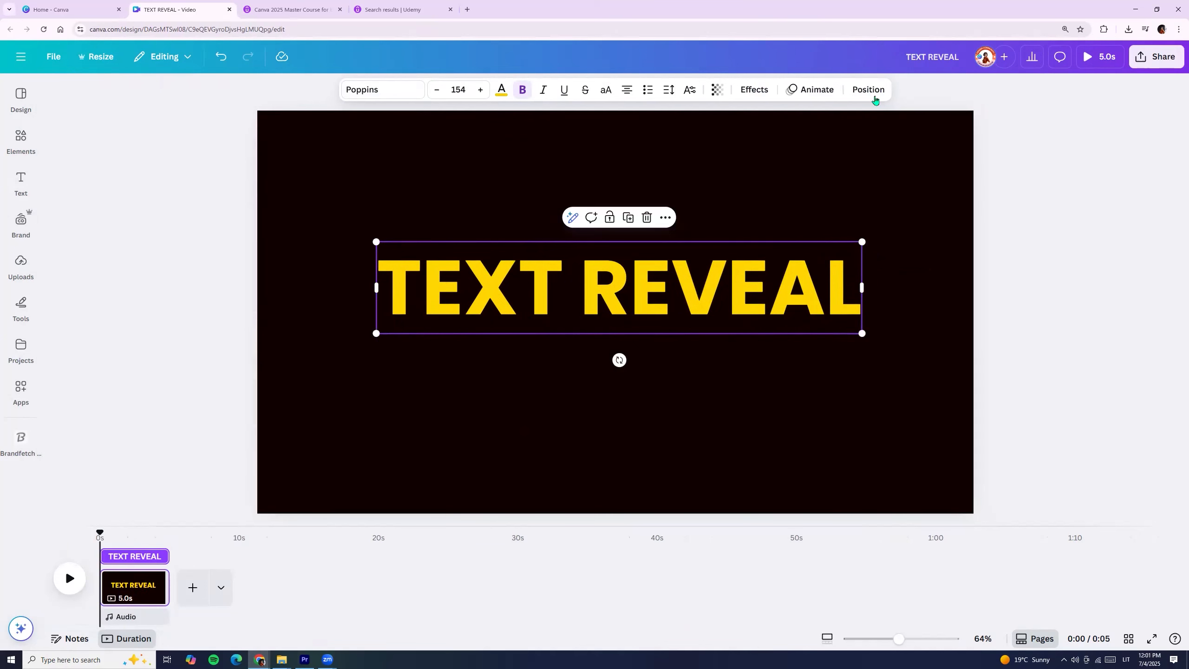
pyautogui.click(869, 92)
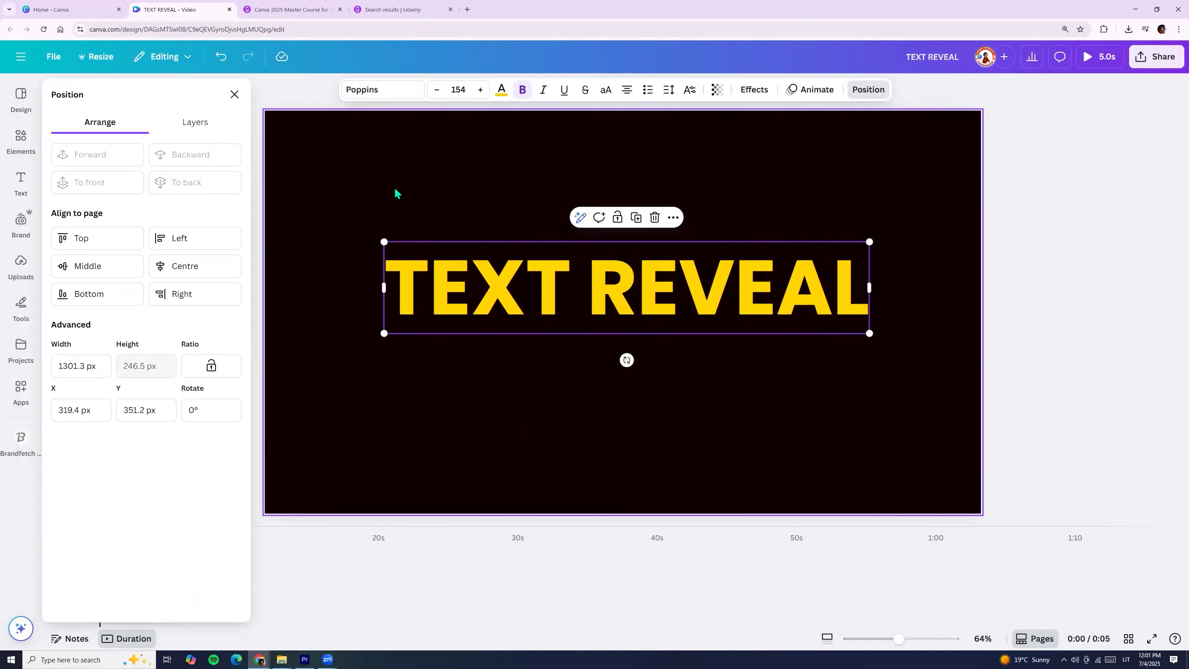
pyautogui.click(233, 278)
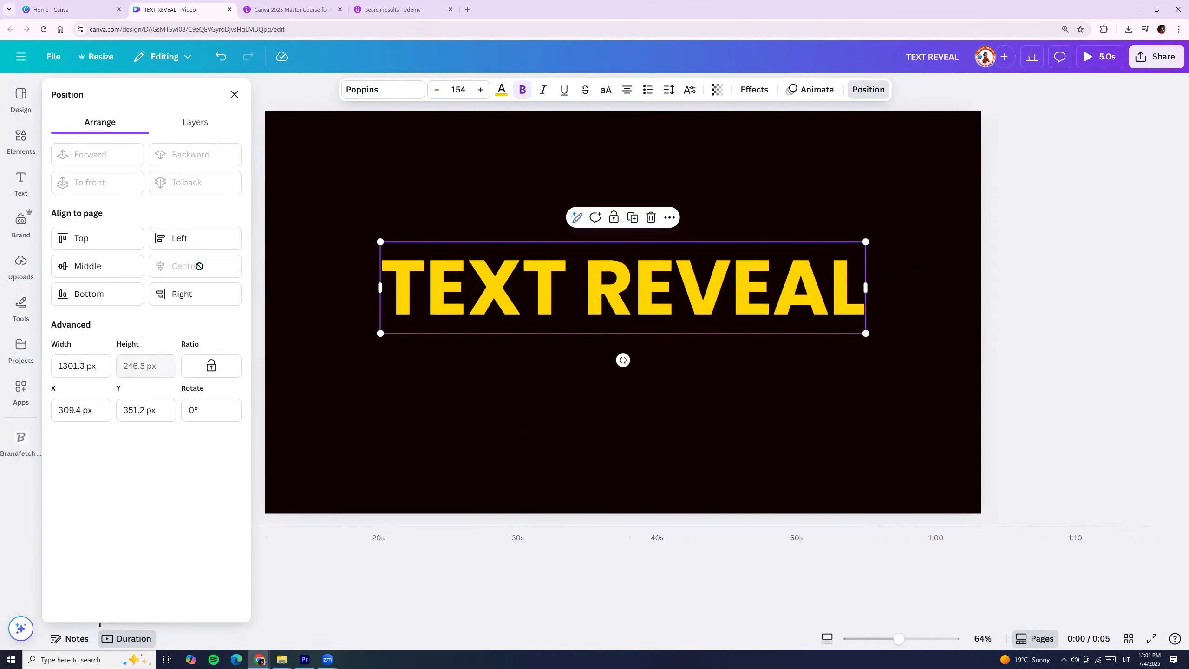
pyautogui.click(449, 368)
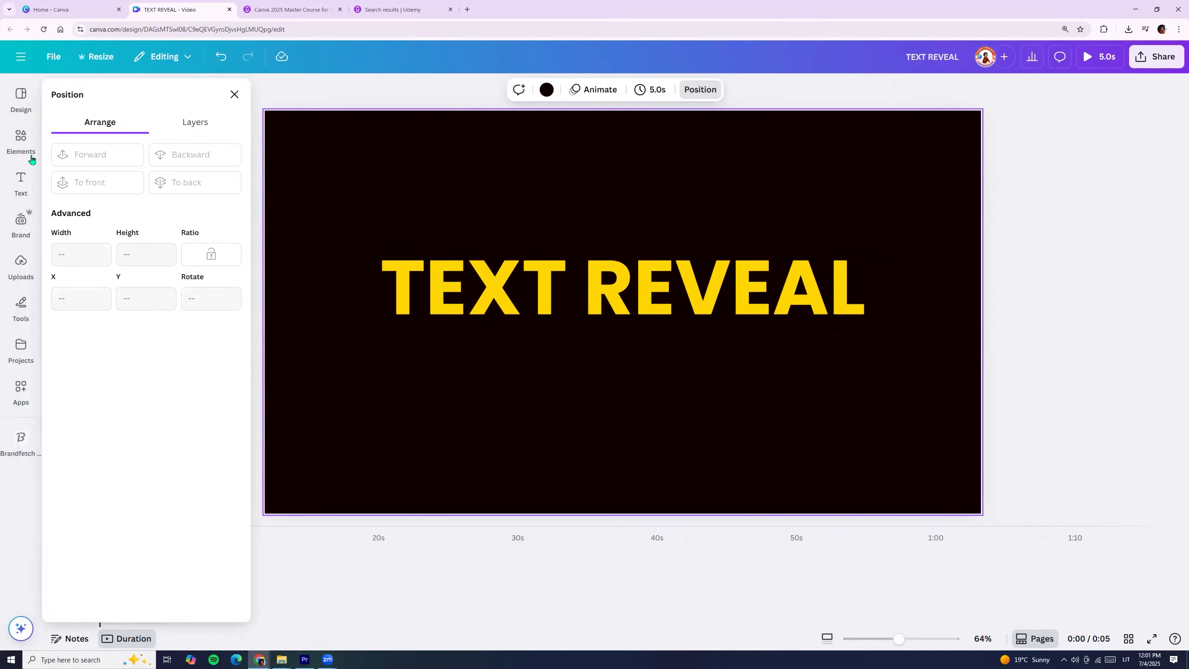
# - Insert a square shape and place it just beneath the word "TEXT"
pyautogui.click(12, 140)
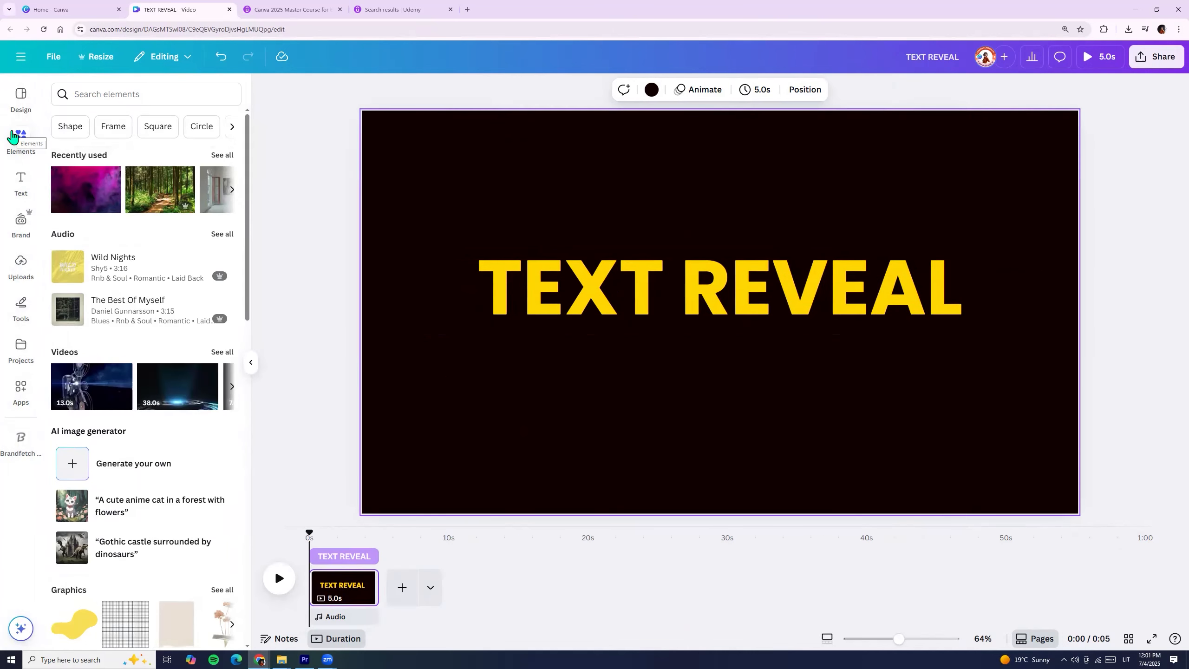
pyautogui.scroll(-1, 143, 354)
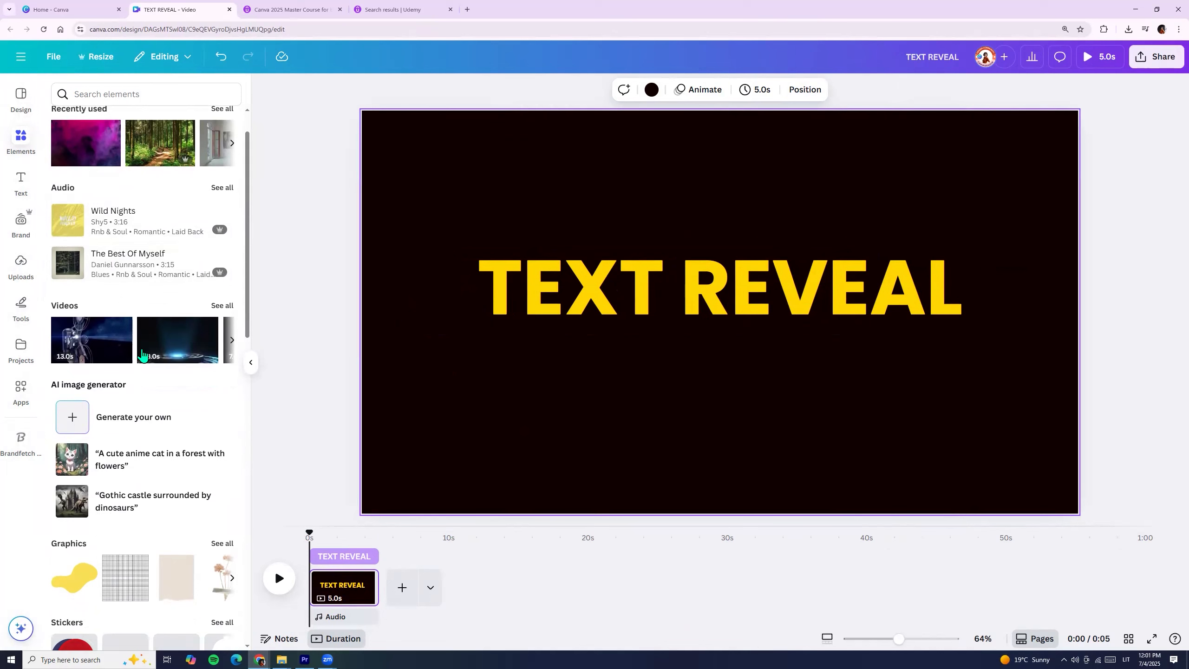
pyautogui.scroll(-10, 246, 319)
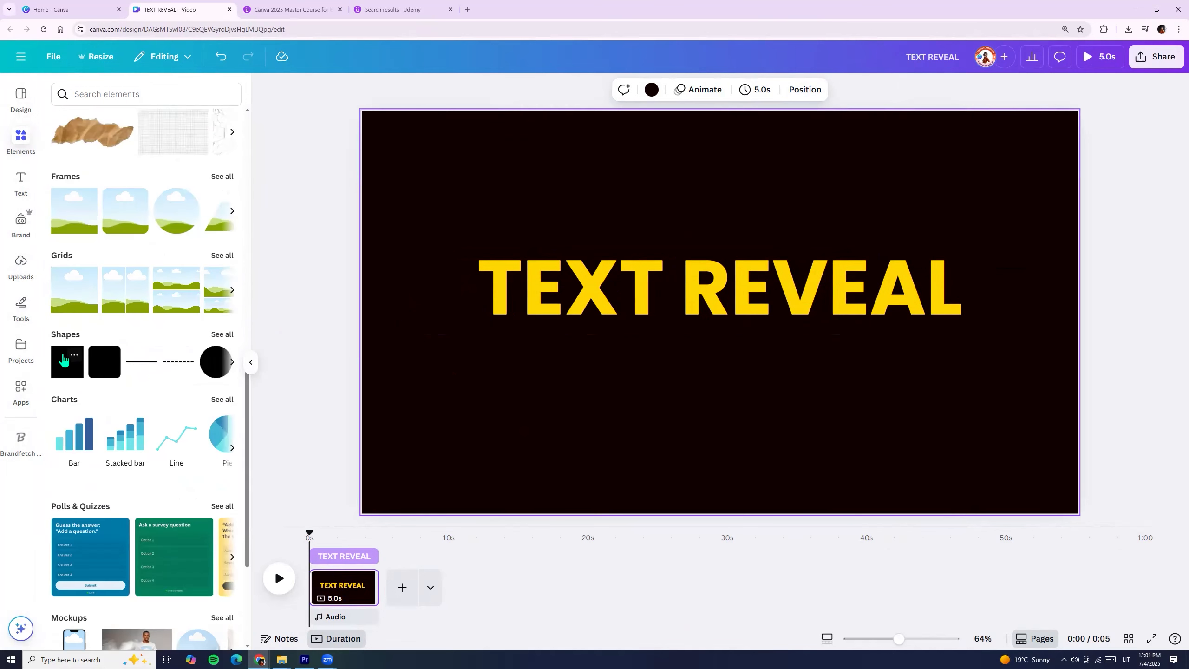
pyautogui.click(63, 360)
pyautogui.moveTo(688, 353); pyautogui.dragTo(549, 435)
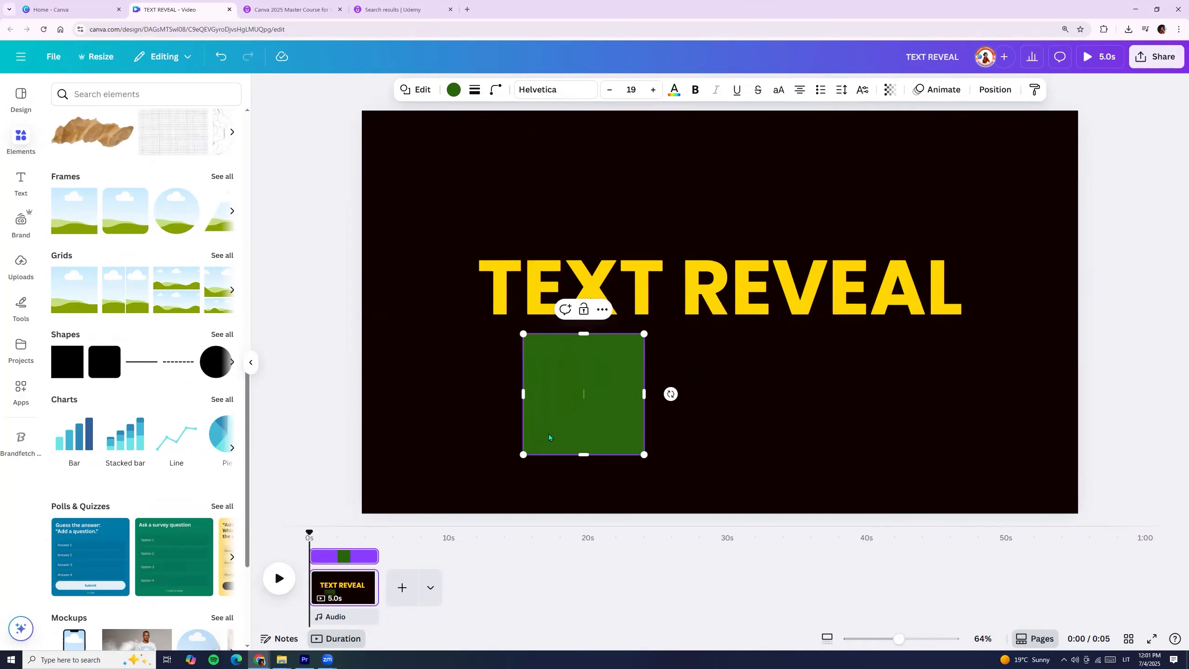
# - Stretch the square beyond both page sides, from the heading's mid-height past the bottom edge, and colour it the same black as the background
pyautogui.doubleClick(591, 420)
pyautogui.moveTo(521, 401); pyautogui.dragTo(355, 395)
pyautogui.moveTo(640, 390); pyautogui.dragTo(1101, 393)
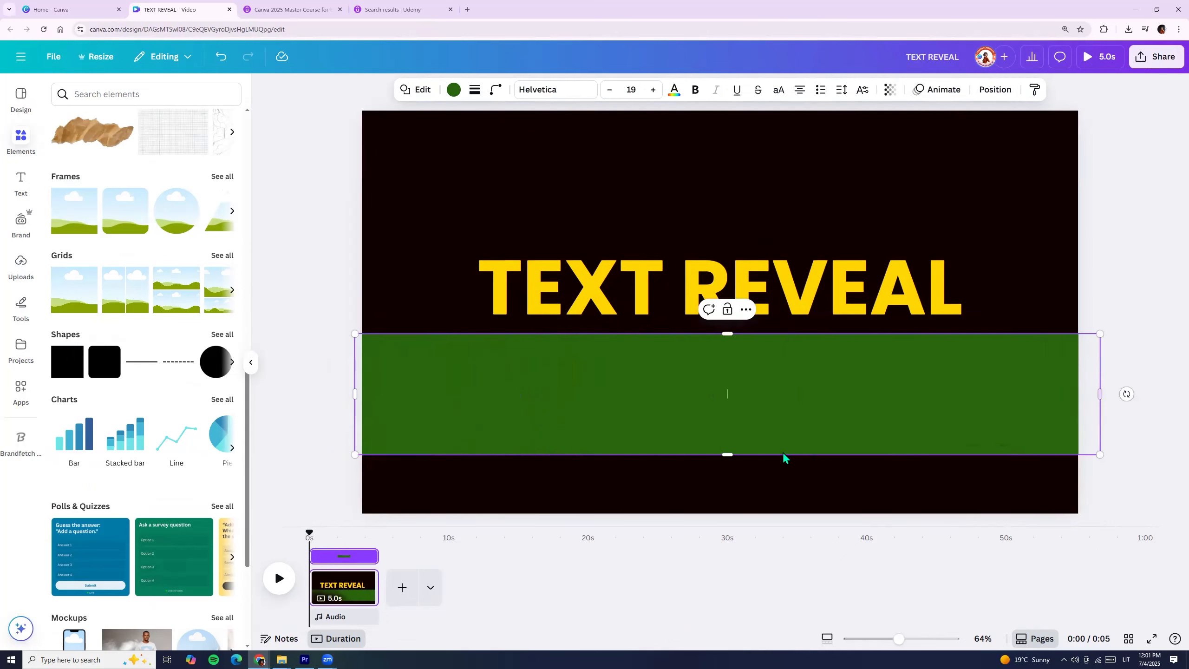
pyautogui.moveTo(717, 455); pyautogui.dragTo(726, 521)
pyautogui.moveTo(725, 330); pyautogui.dragTo(726, 281)
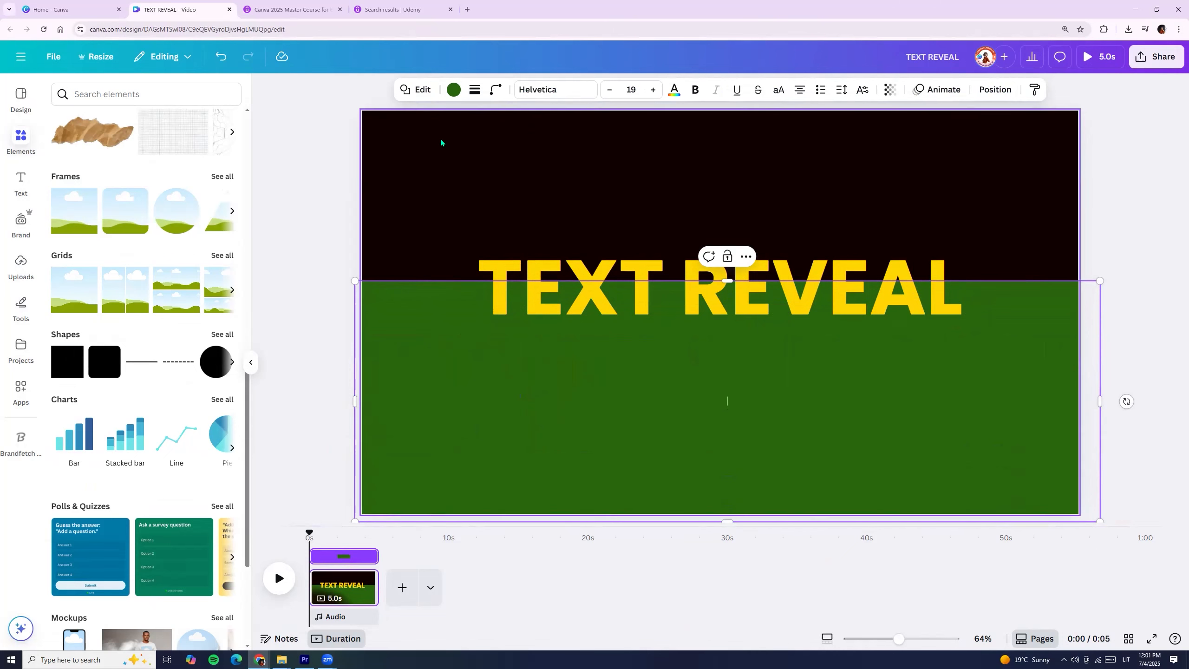
pyautogui.click(454, 90)
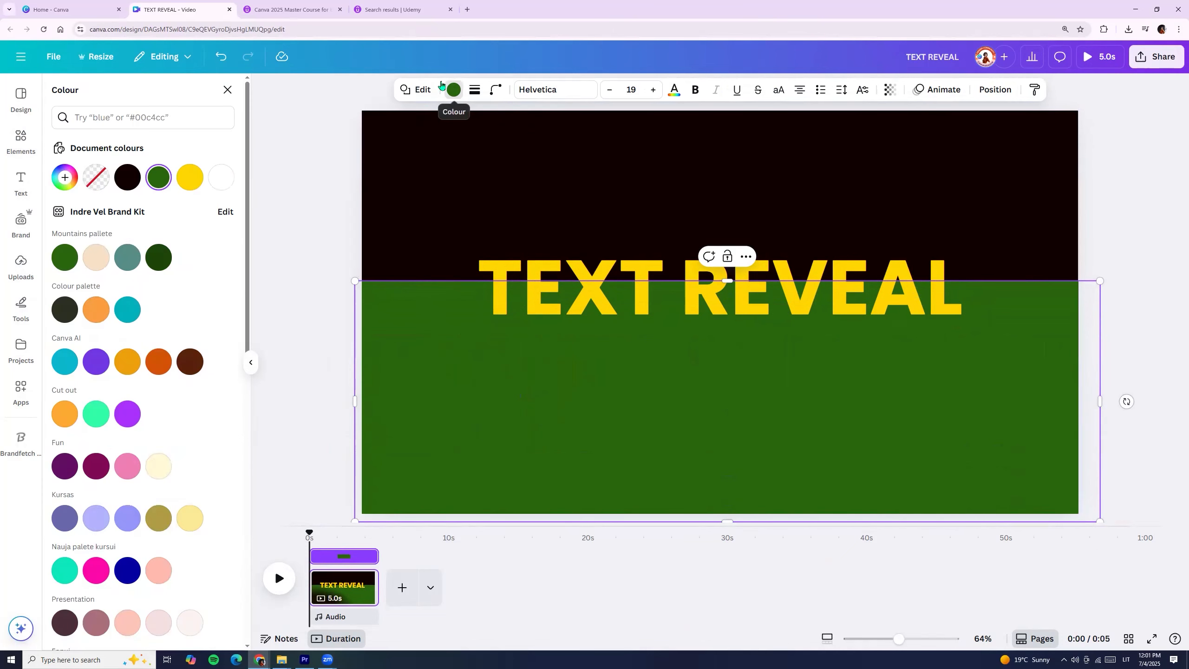
pyautogui.click(128, 180)
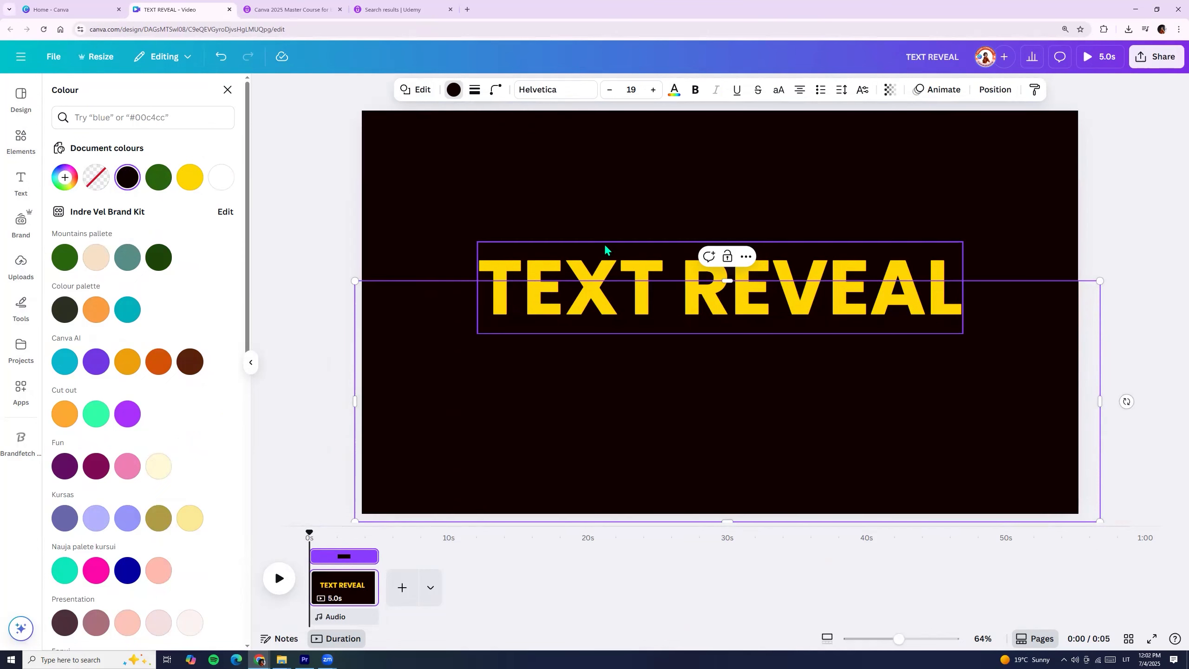
# - Apply the Ascend animation to the heading on enter, with the Line writing style
pyautogui.click(642, 265)
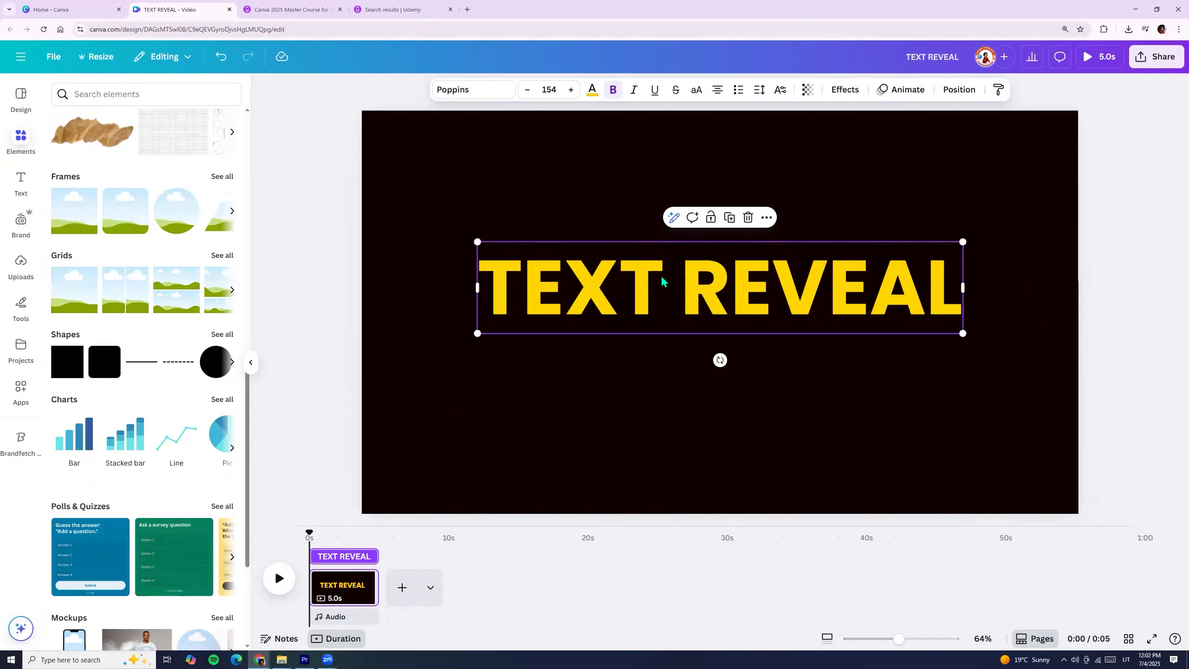
pyautogui.click(908, 90)
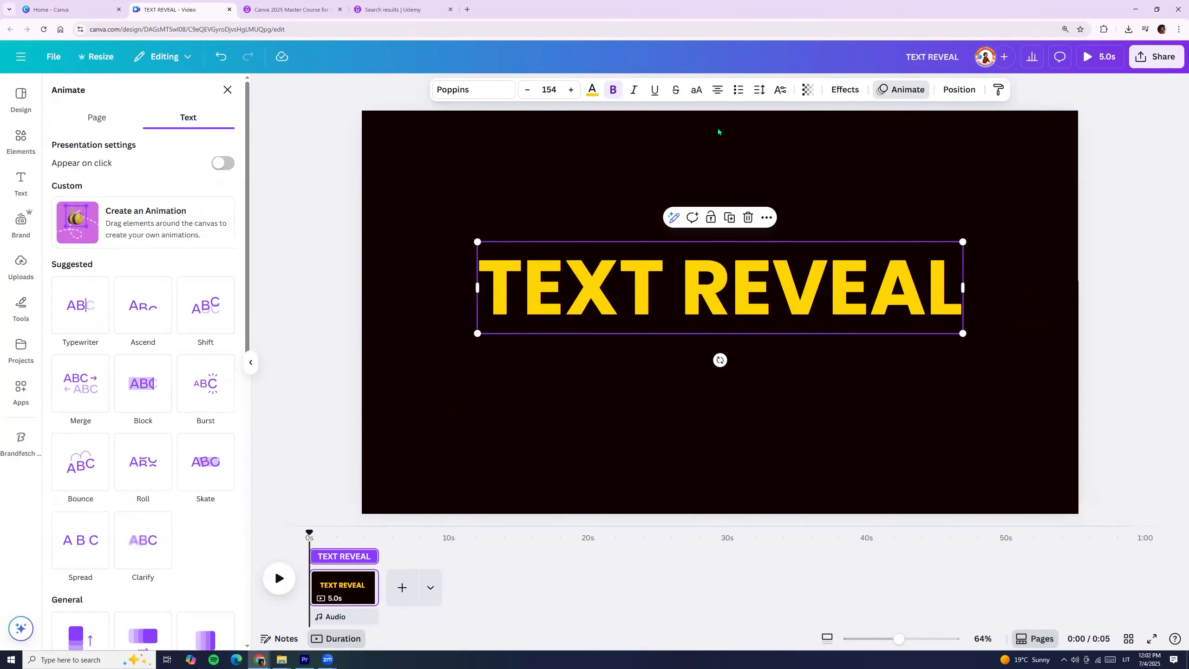
pyautogui.click(138, 307)
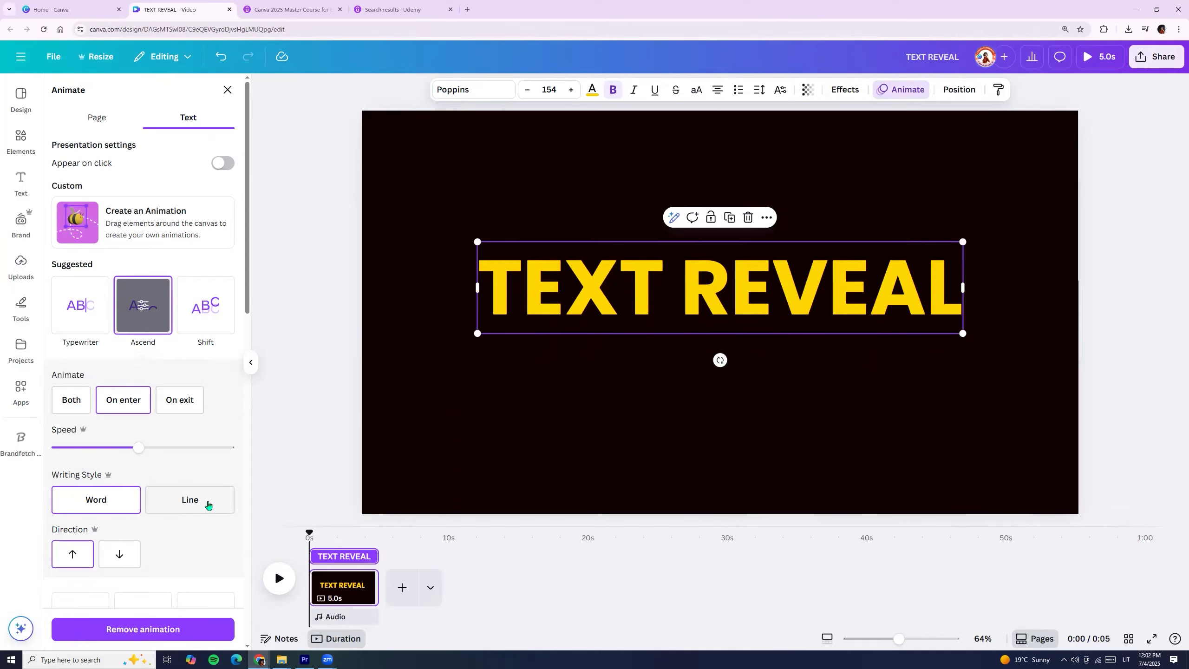
pyautogui.click(210, 498)
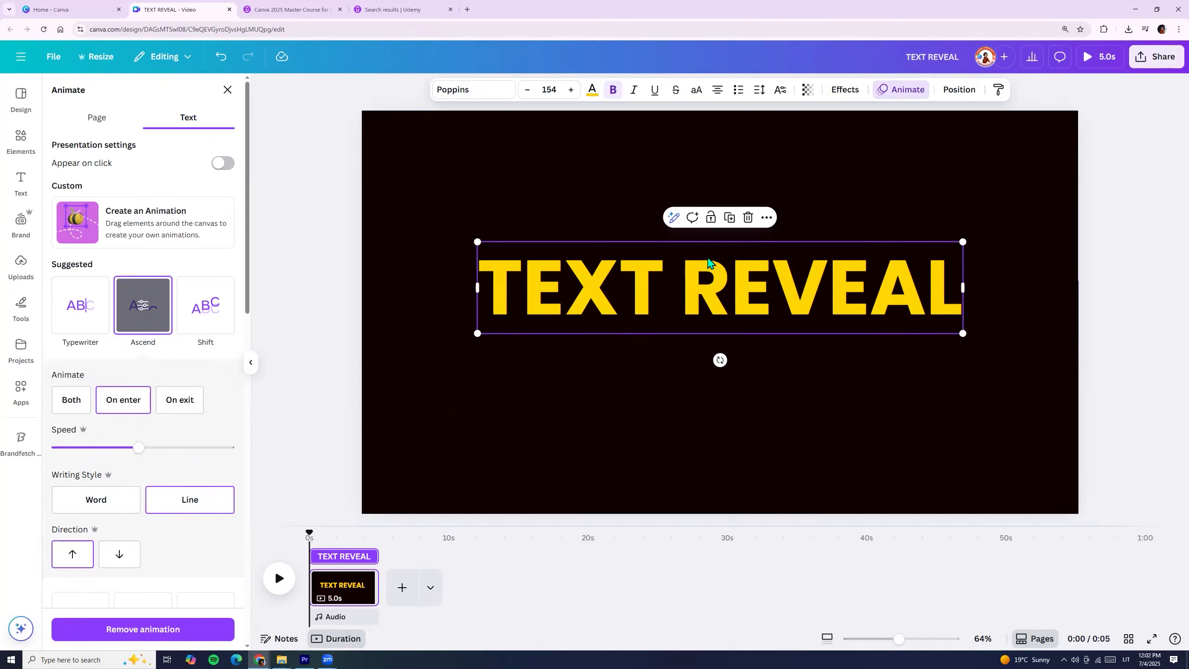
# - Copy the heading, and move the original straight down until its box's top edge aligns with the black rectangle's top edge
pyautogui.hotkey('ctrl', 'c')
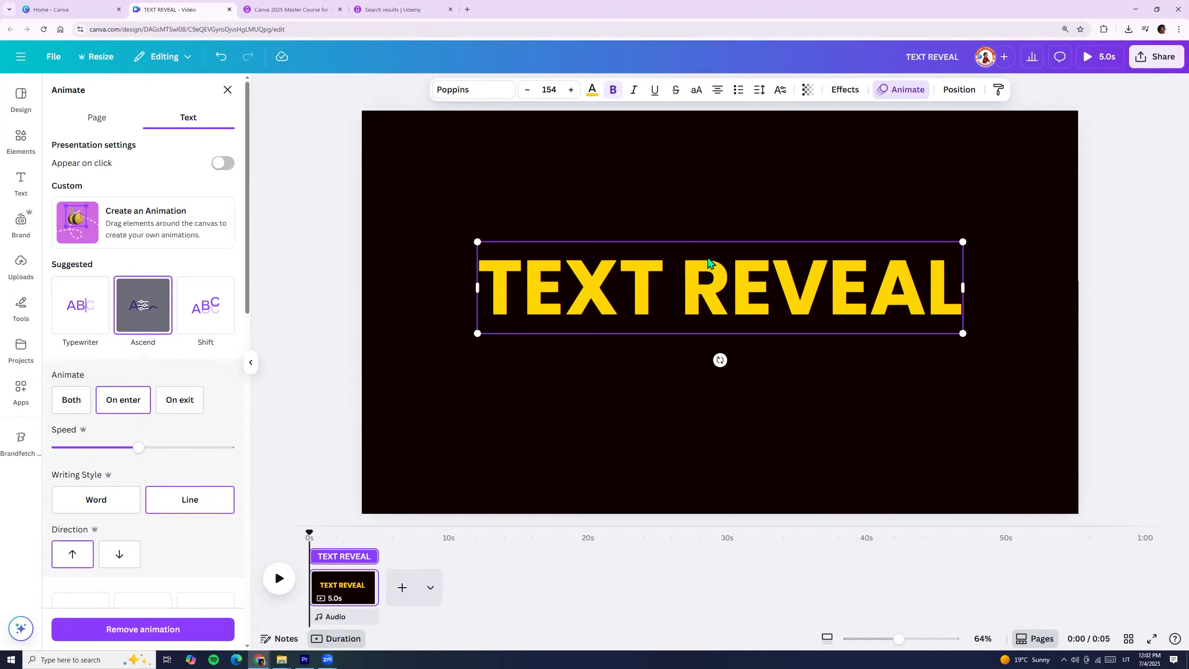
pyautogui.moveTo(708, 261); pyautogui.dragTo(709, 298)
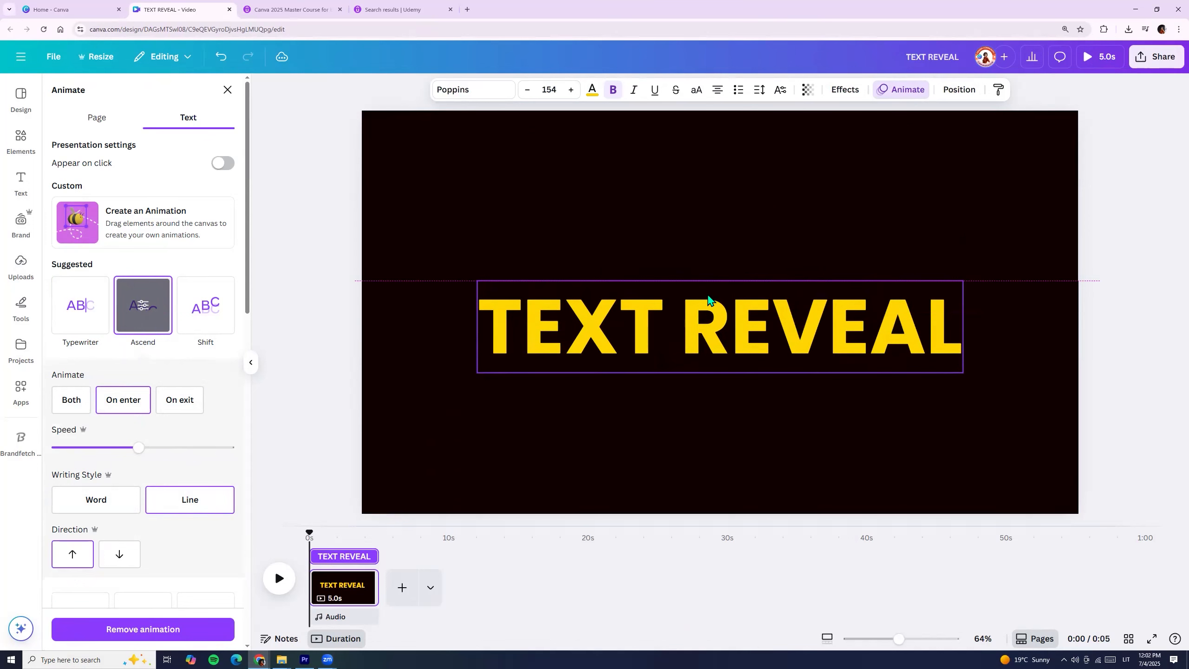
# - Reorder the layers so the heading sits directly beneath the black rectangle, and deselect the shape
pyautogui.click(965, 90)
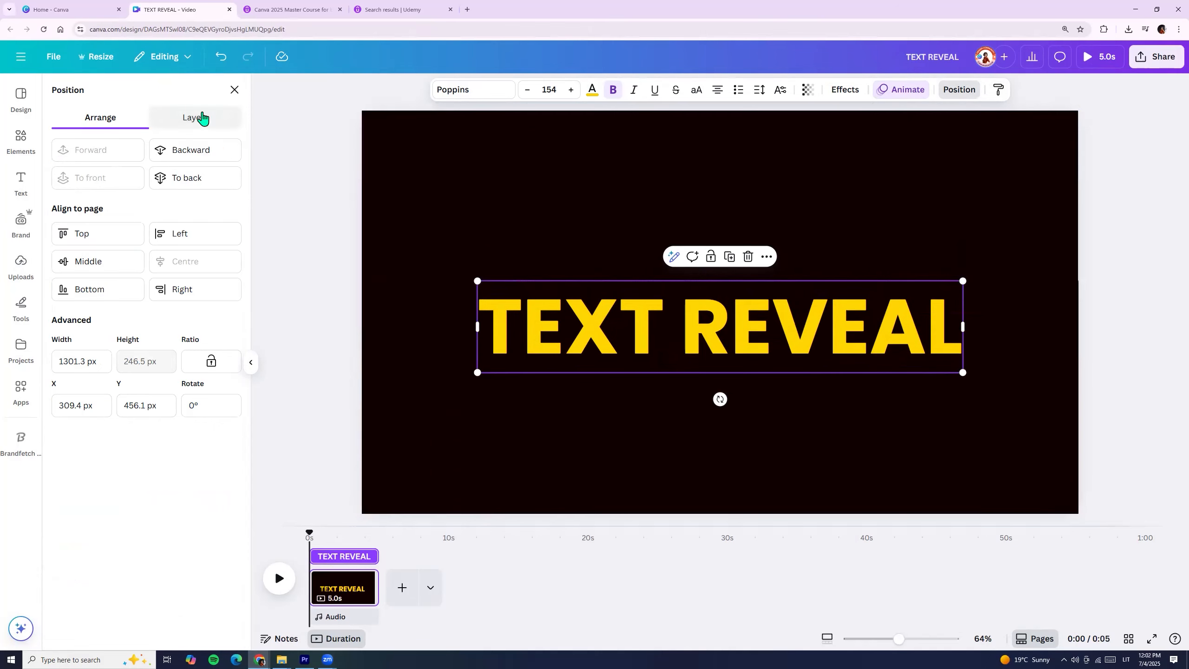
pyautogui.click(196, 117)
pyautogui.moveTo(147, 192); pyautogui.dragTo(147, 242)
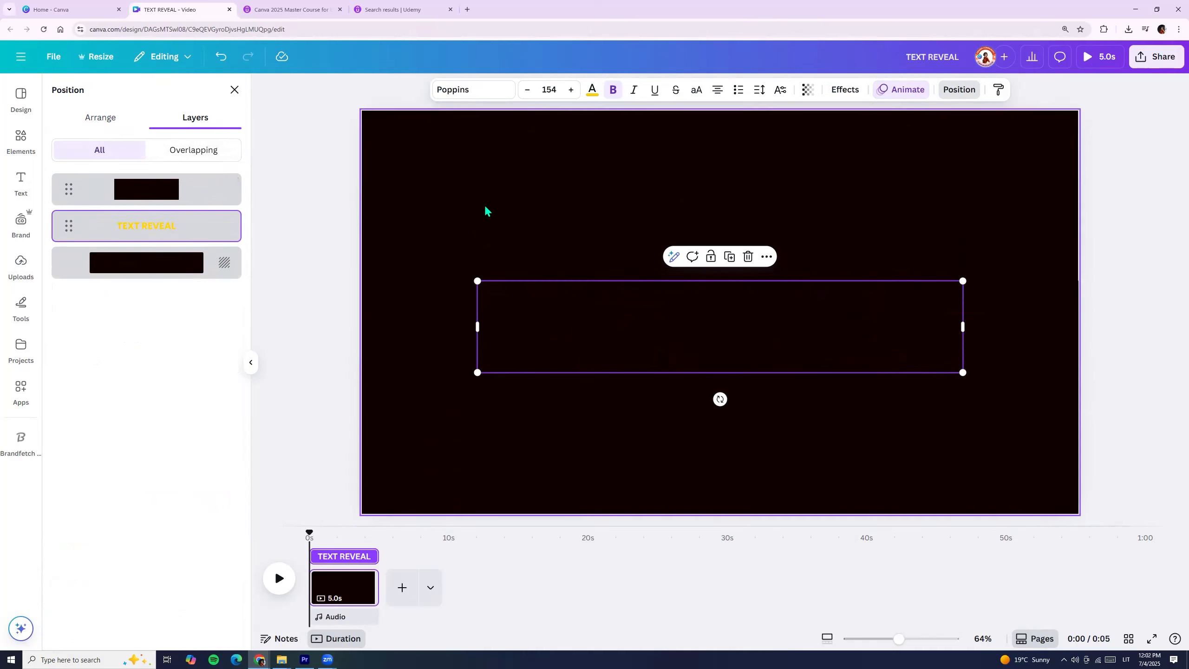
pyautogui.click(469, 422)
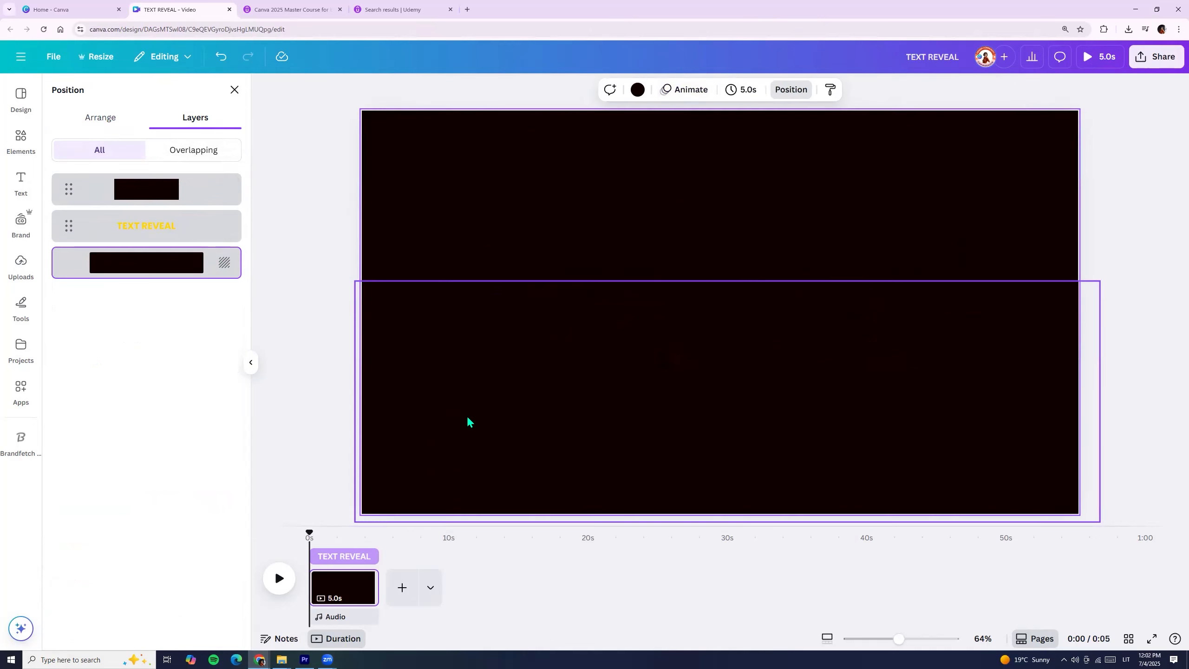
pyautogui.click(537, 453)
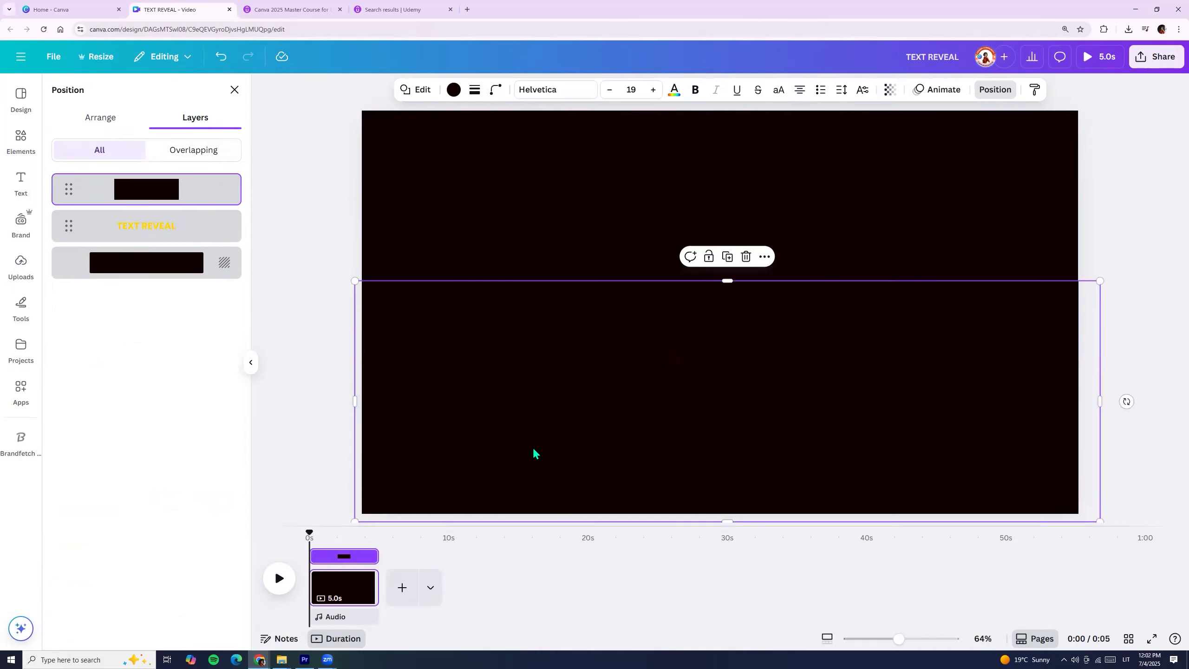
pyautogui.click(418, 214)
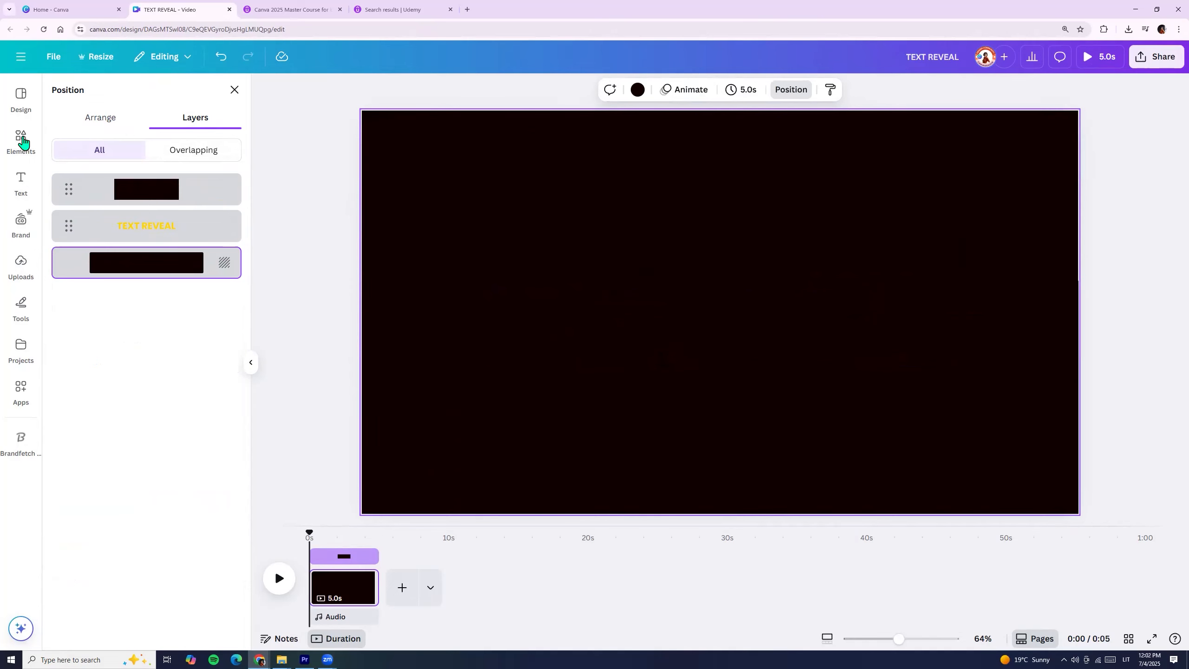
# - Search the elements for "line" and add the plain solid line from the shape results to the page
pyautogui.click(21, 140)
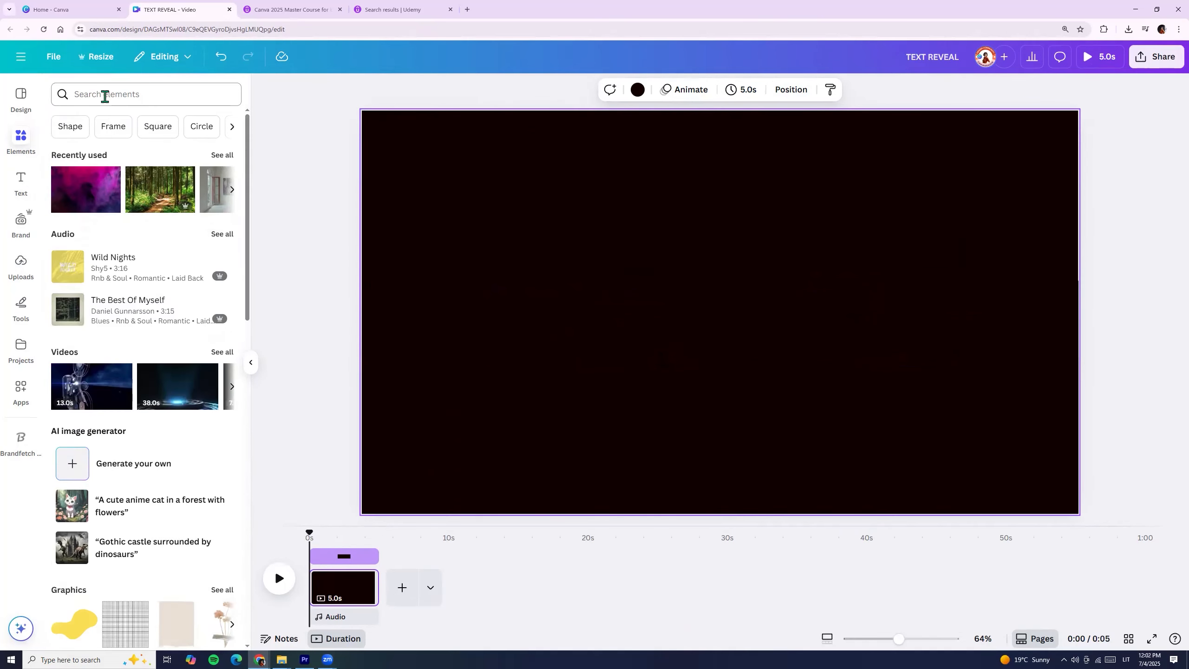
pyautogui.click(105, 95)
pyautogui.write('line')
pyautogui.press('Return')
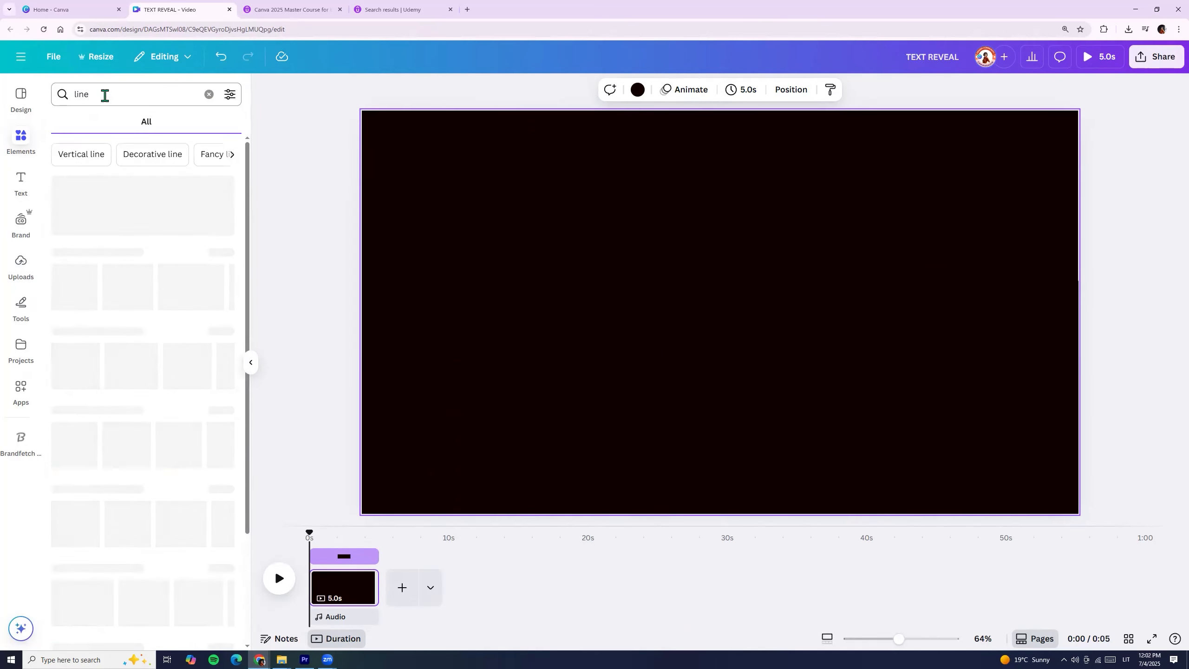
pyautogui.click(131, 124)
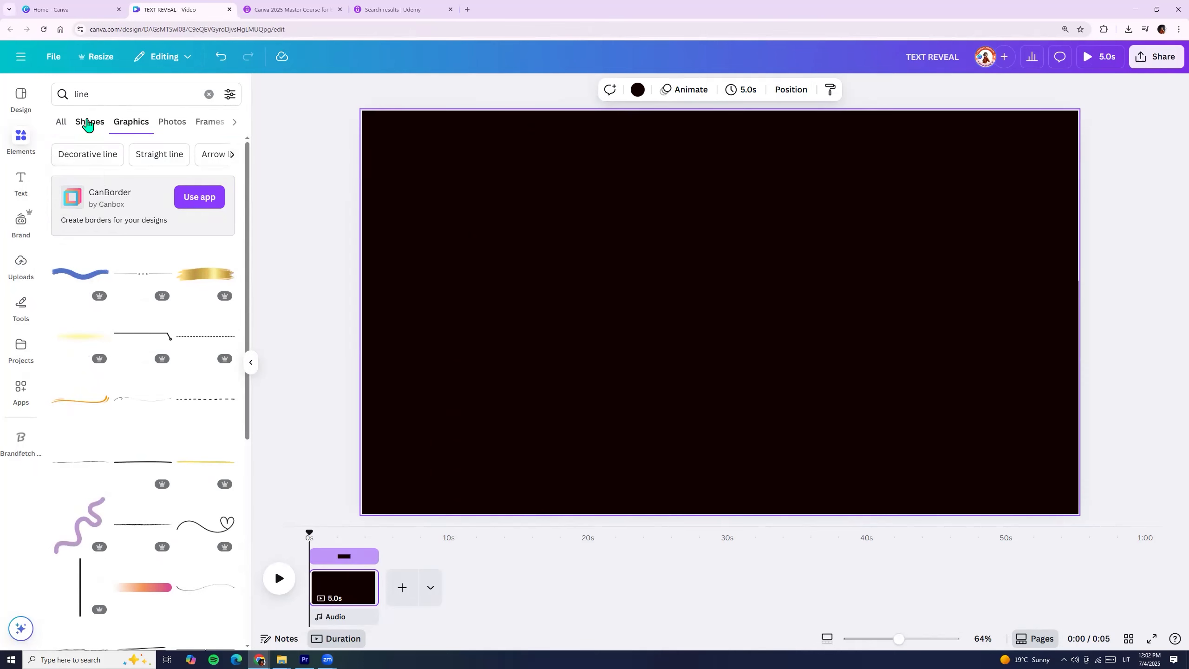
pyautogui.click(88, 123)
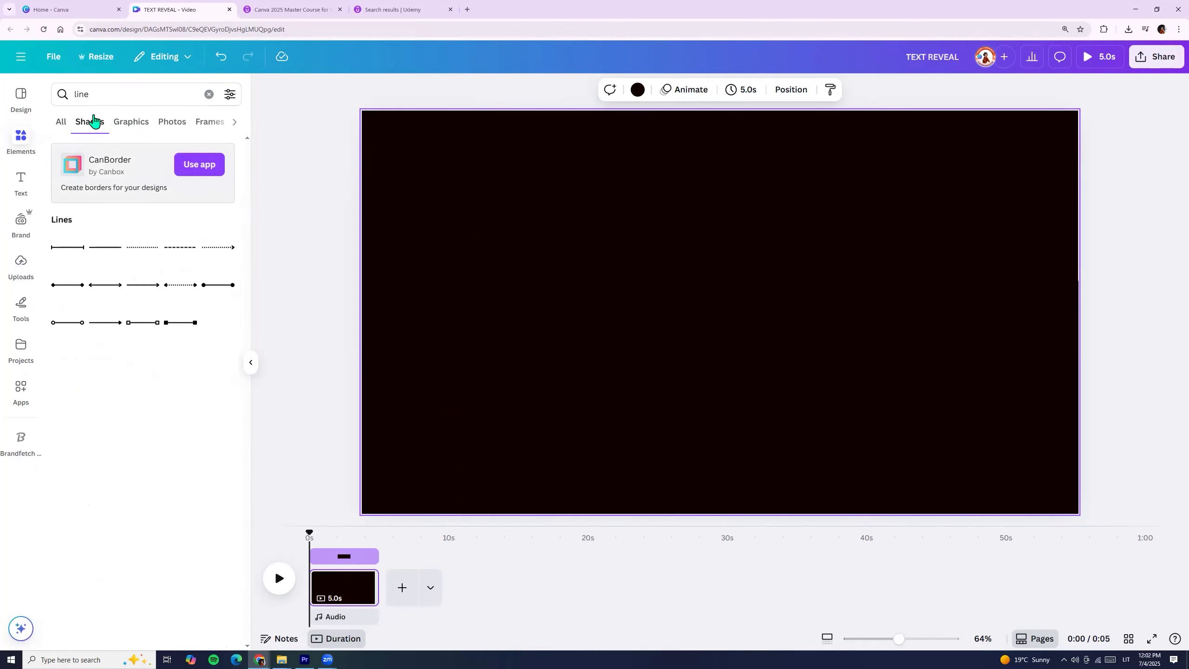
pyautogui.click(108, 253)
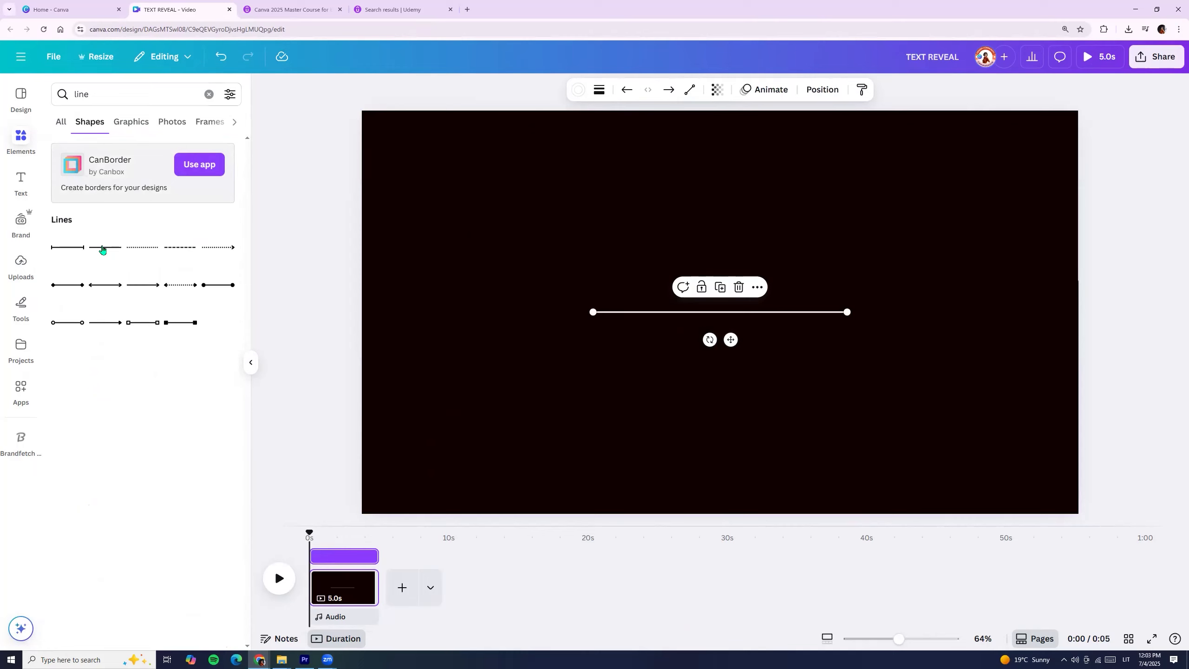
# - Lengthen the line at both ends to about 1303 px and place it along the black rectangle's top edge
pyautogui.moveTo(731, 340); pyautogui.dragTo(724, 323)
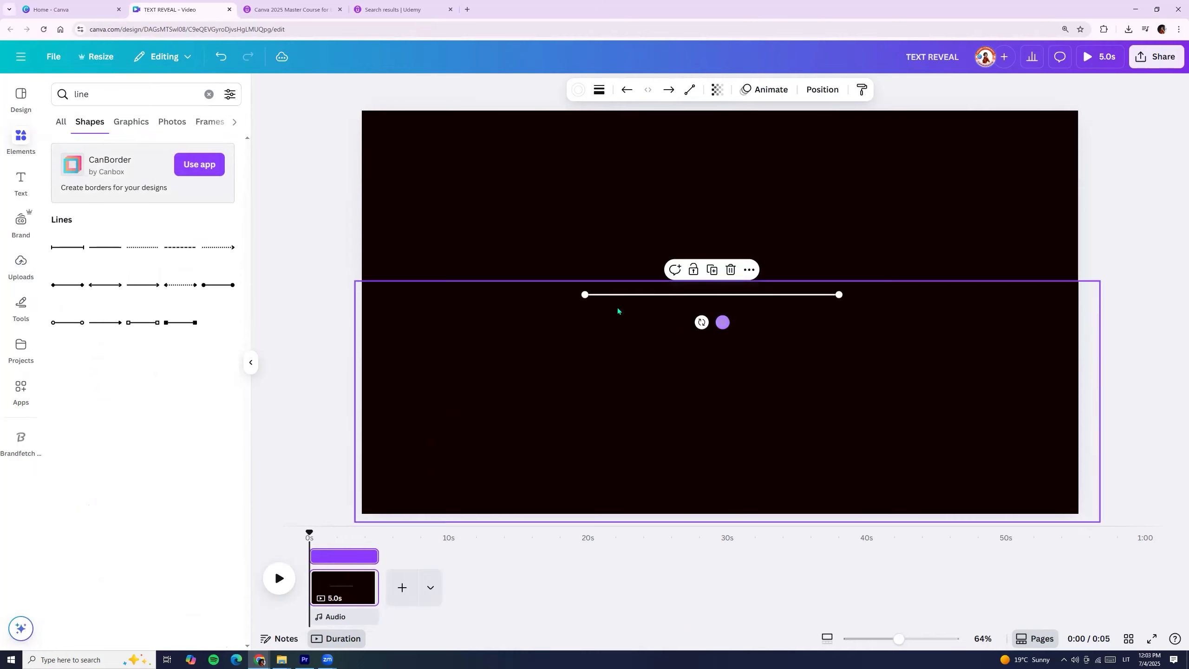
pyautogui.moveTo(583, 294); pyautogui.dragTo(441, 295)
pyautogui.moveTo(837, 294); pyautogui.dragTo(927, 294)
pyautogui.moveTo(694, 322); pyautogui.dragTo(714, 313)
# - Give the black rectangle a solid stroke with a weight of 12
pyautogui.click(696, 359)
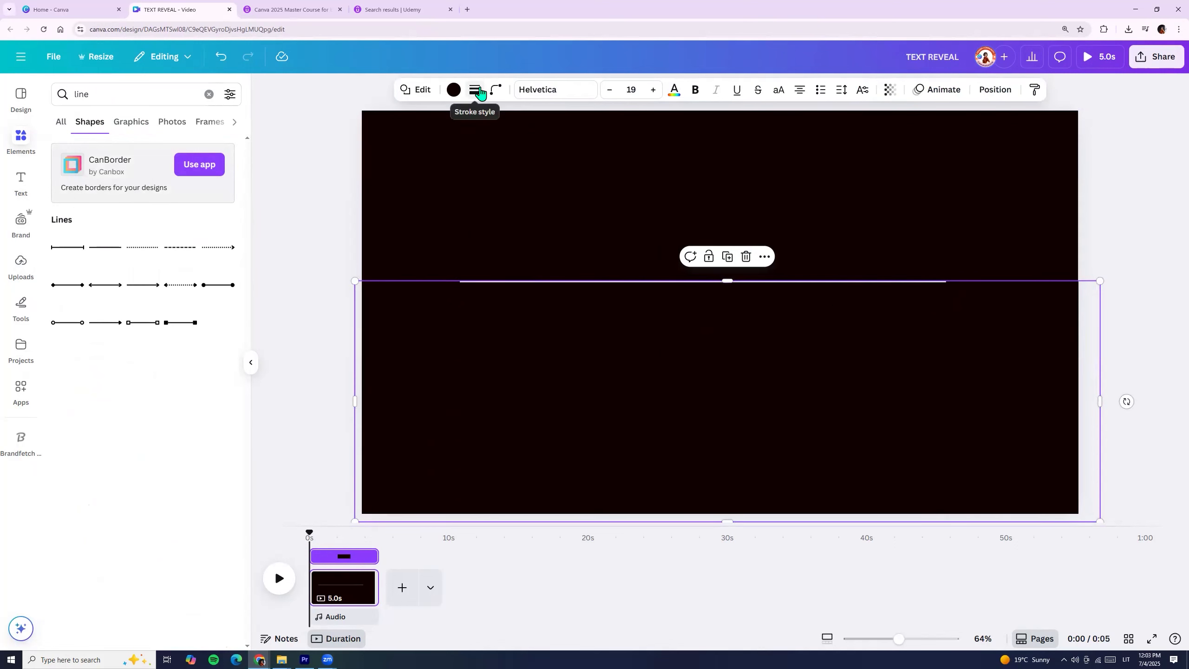
pyautogui.click(474, 93)
pyautogui.moveTo(405, 169); pyautogui.dragTo(415, 171)
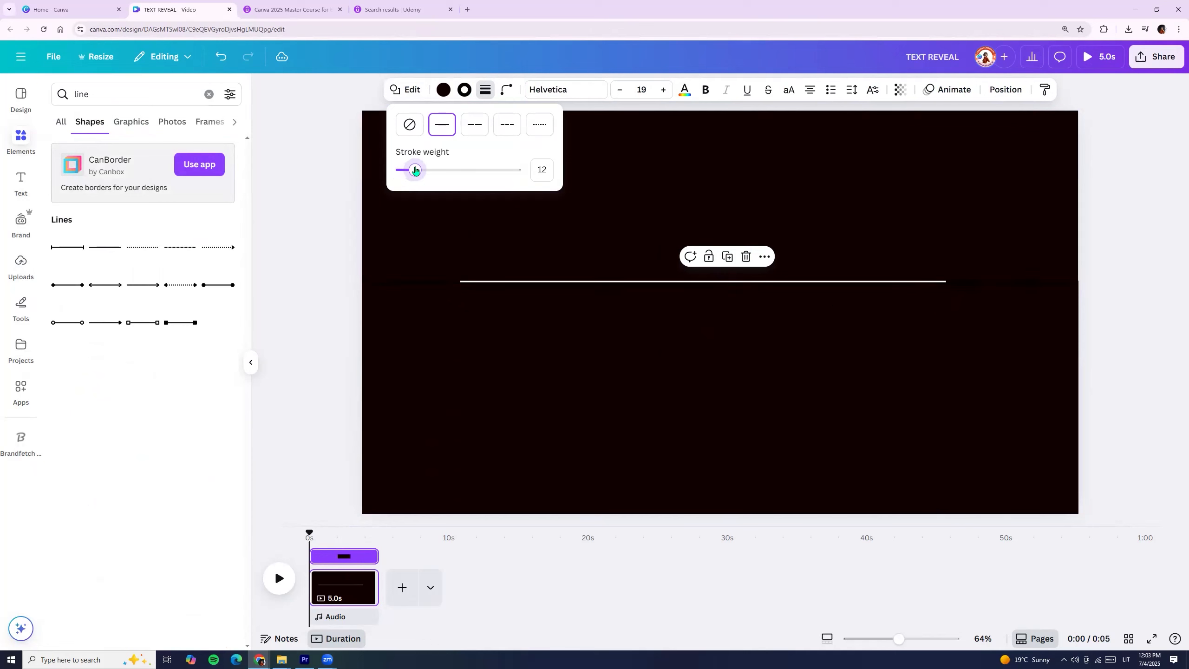
# - Colour the line the heading's yellow (#ffd600) and increase its stroke weight
pyautogui.click(694, 303)
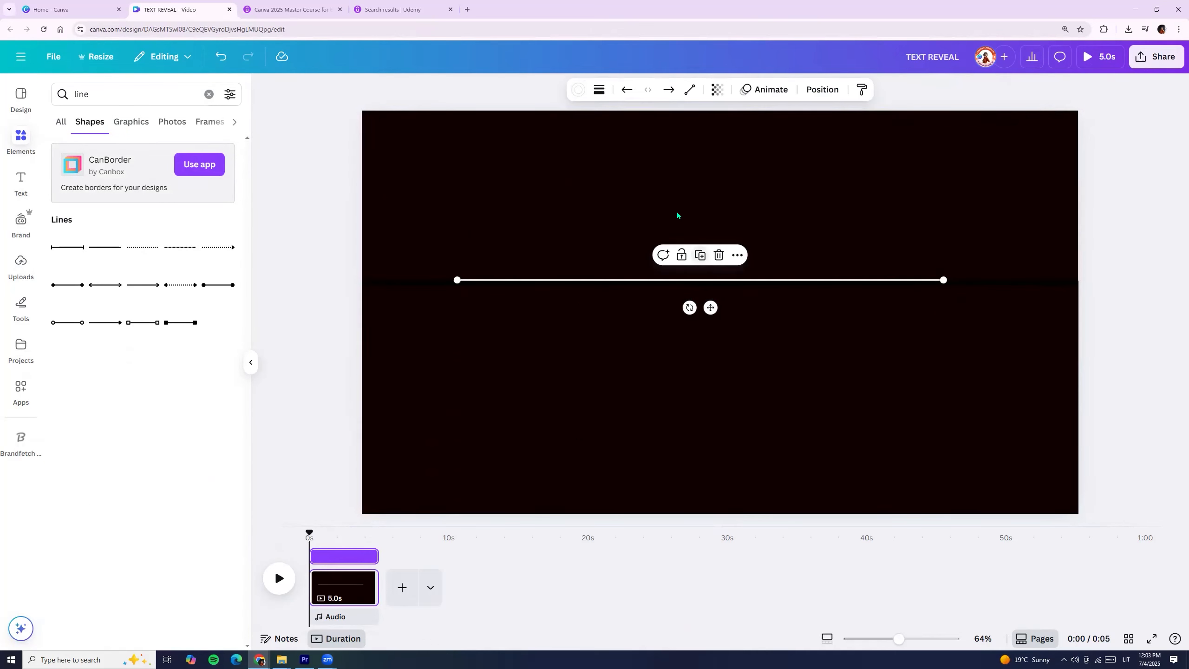
pyautogui.click(580, 93)
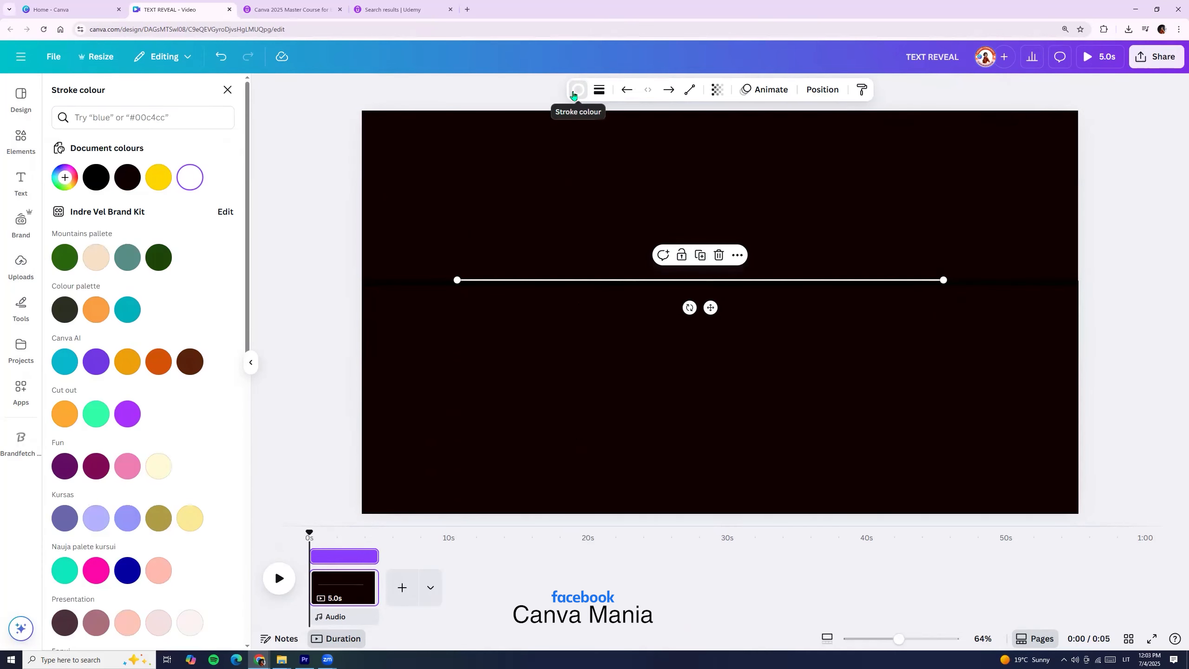
pyautogui.click(156, 181)
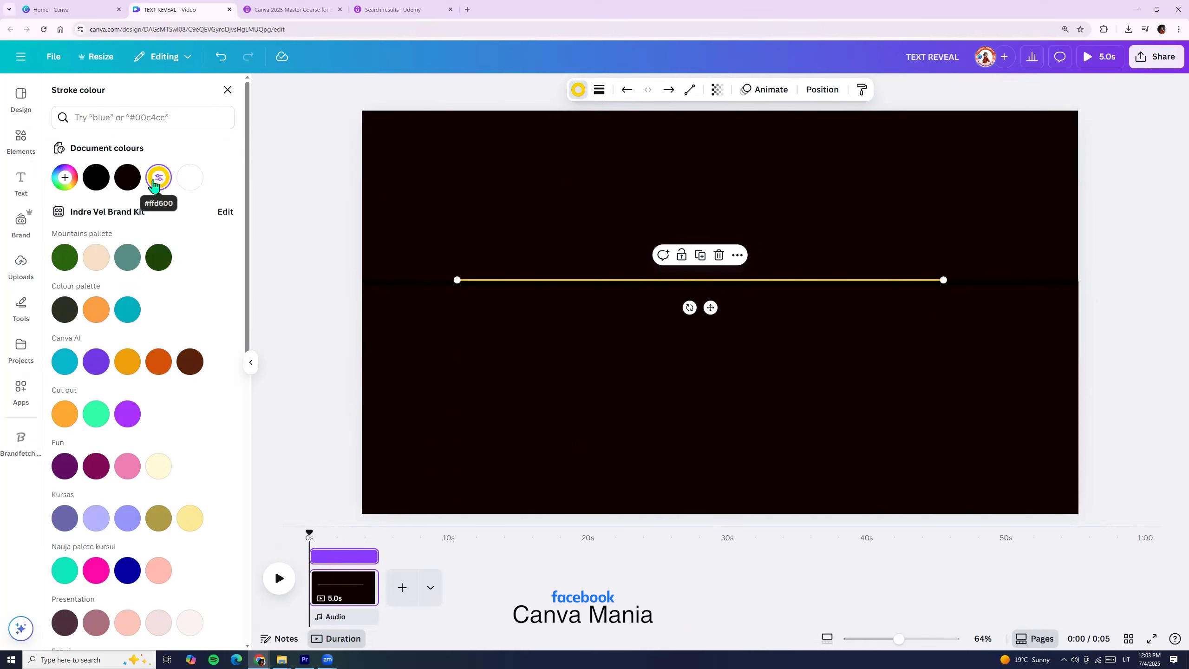
pyautogui.click(600, 89)
pyautogui.click(565, 351)
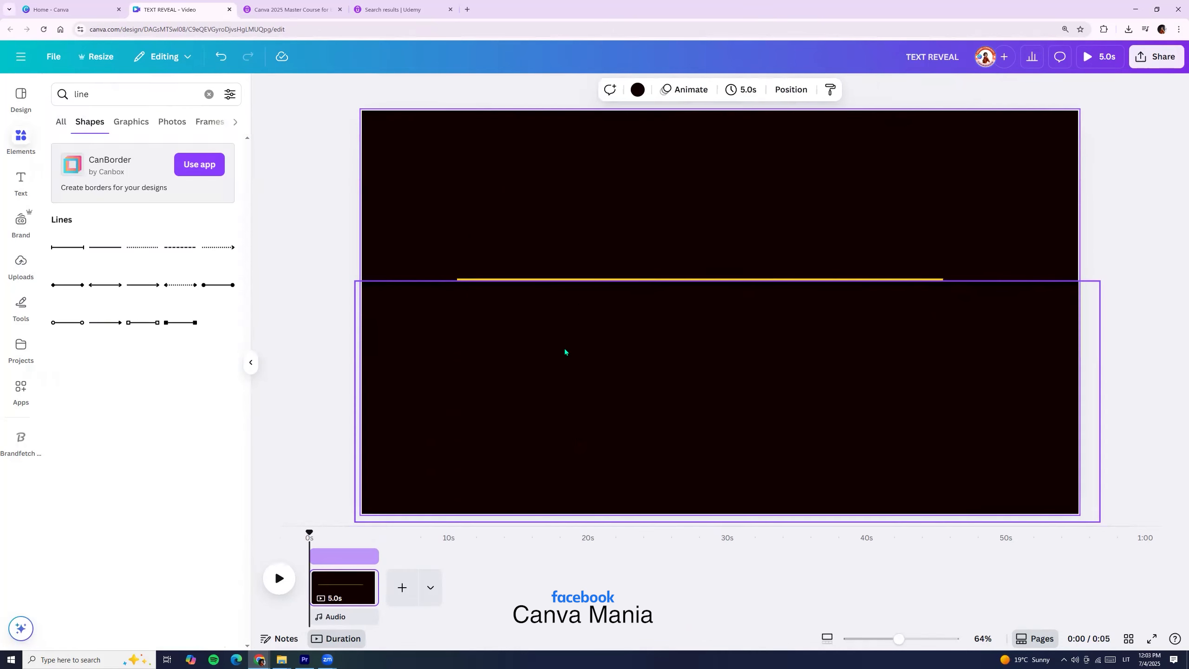
# - Align the yellow line to the horizontal centre of the page
pyautogui.click(601, 280)
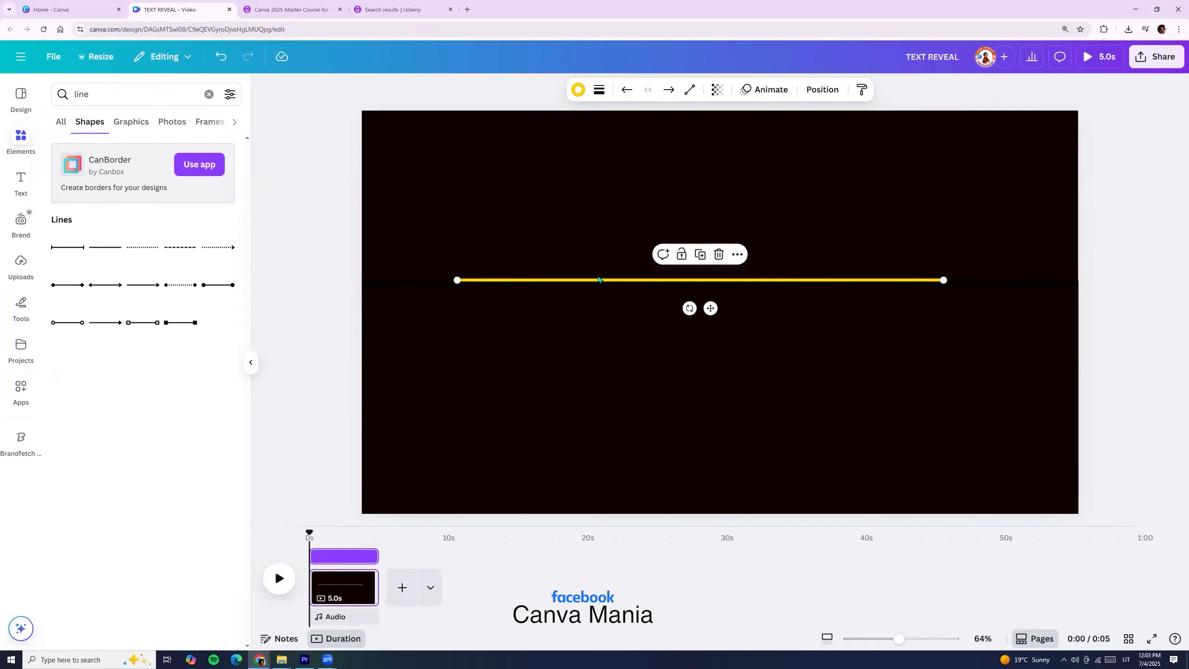
pyautogui.click(823, 90)
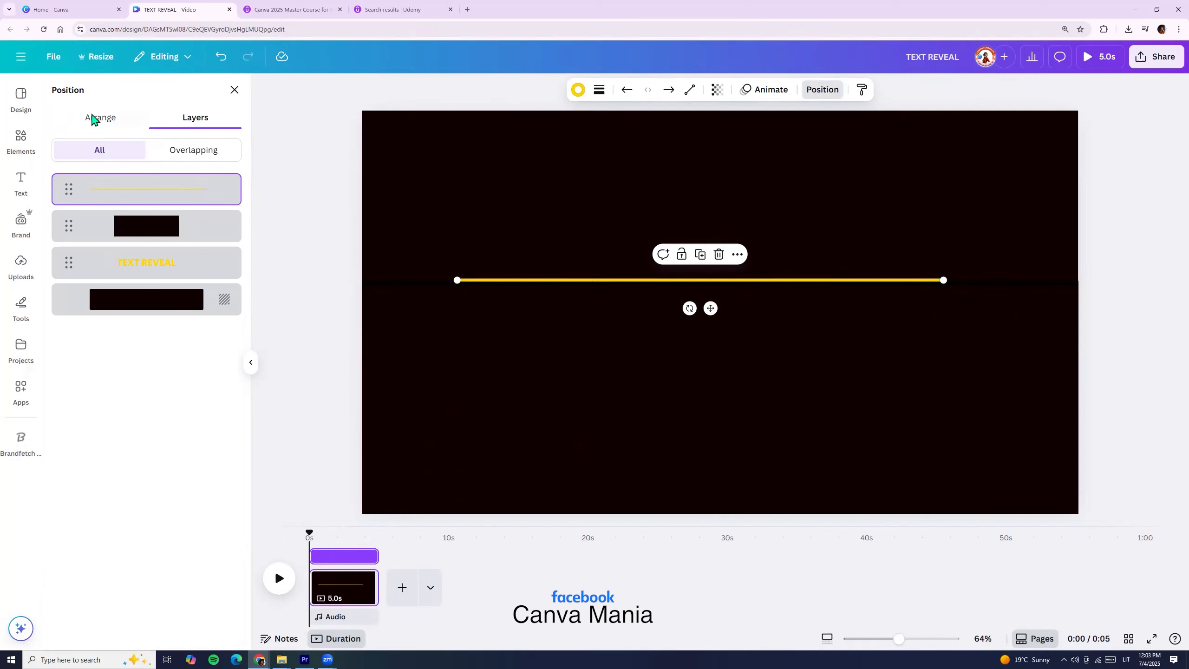
pyautogui.click(99, 118)
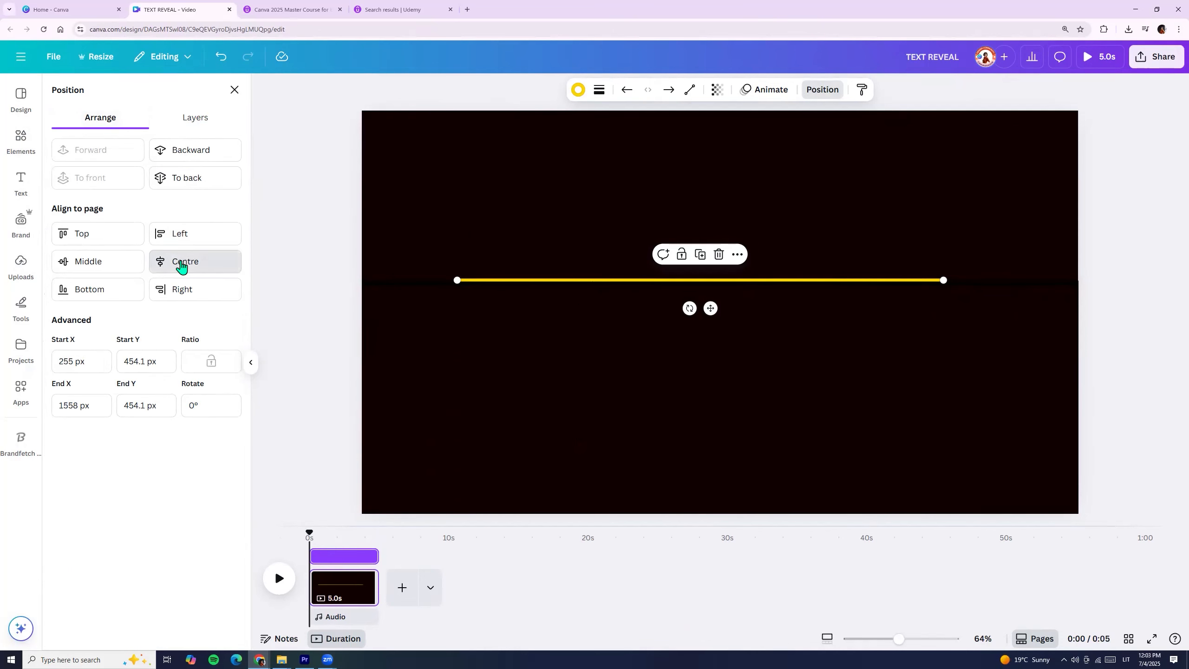
pyautogui.click(182, 263)
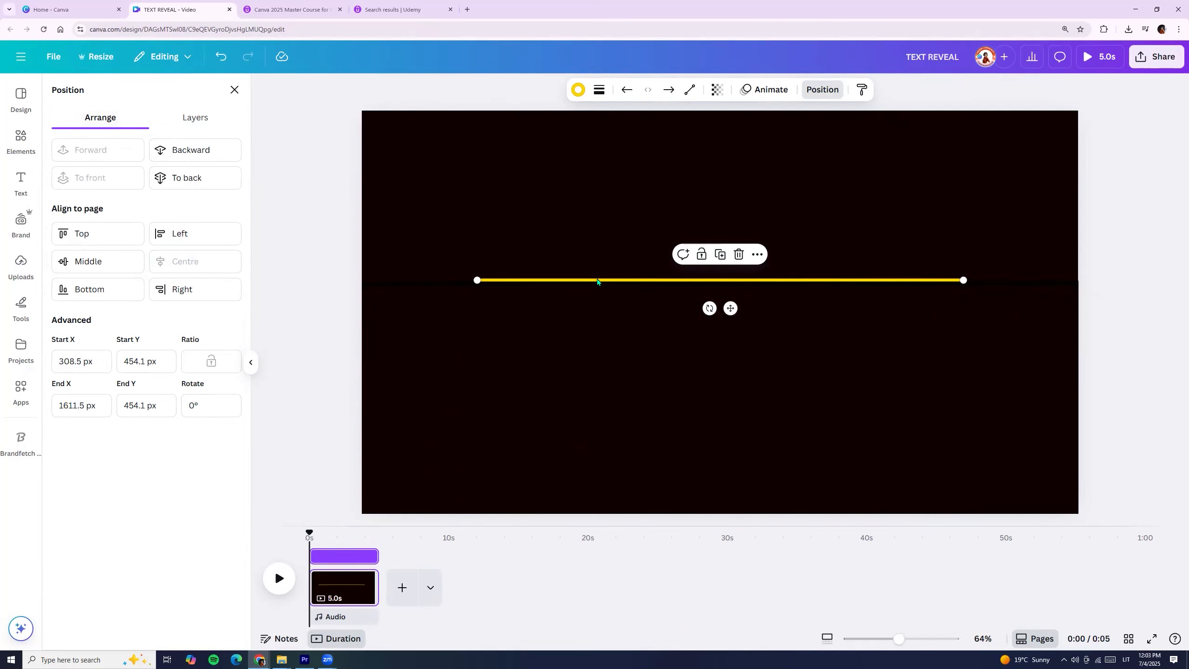
# - Group the yellow line with the black rectangle, leaving the heading out of the group
pyautogui.keyDown('shift'); pyautogui.click(604, 357); pyautogui.keyUp('shift')
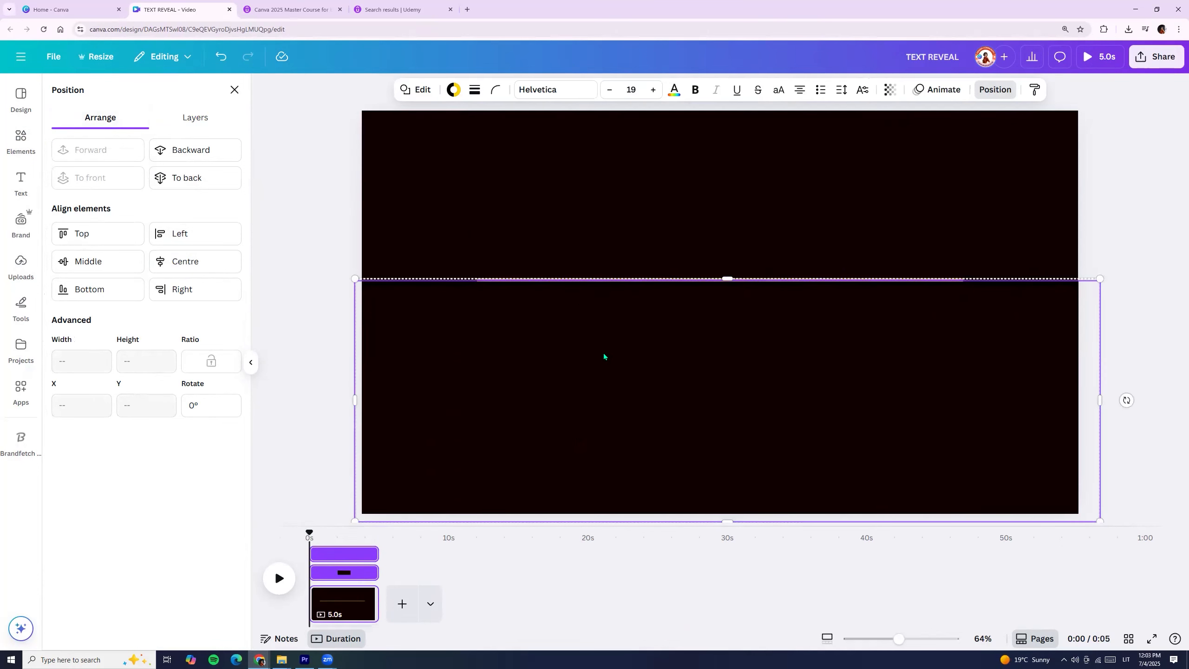
pyautogui.click(193, 117)
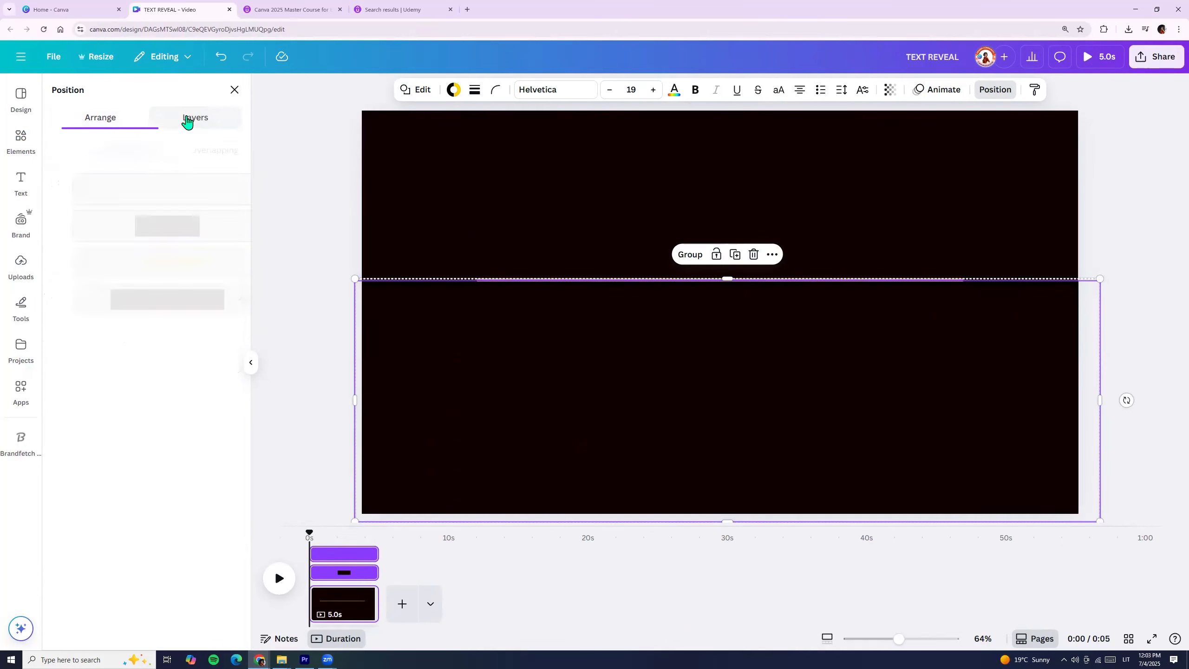
pyautogui.click(146, 185)
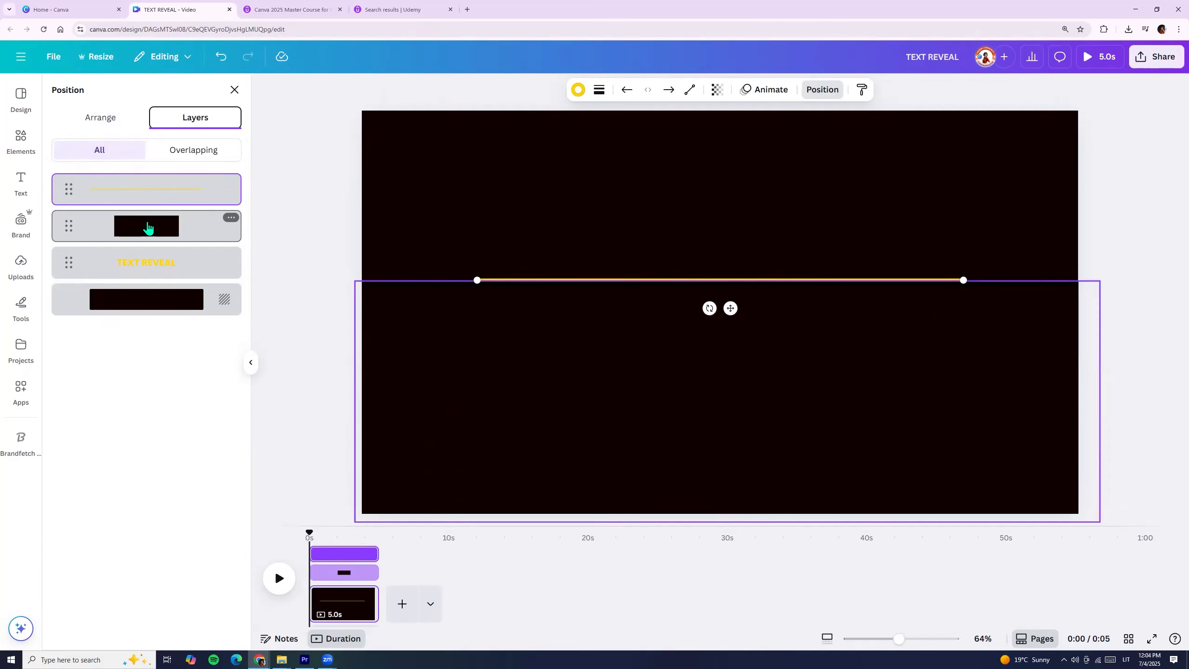
pyautogui.keyDown('shift'); pyautogui.click(147, 227); pyautogui.keyUp('shift')
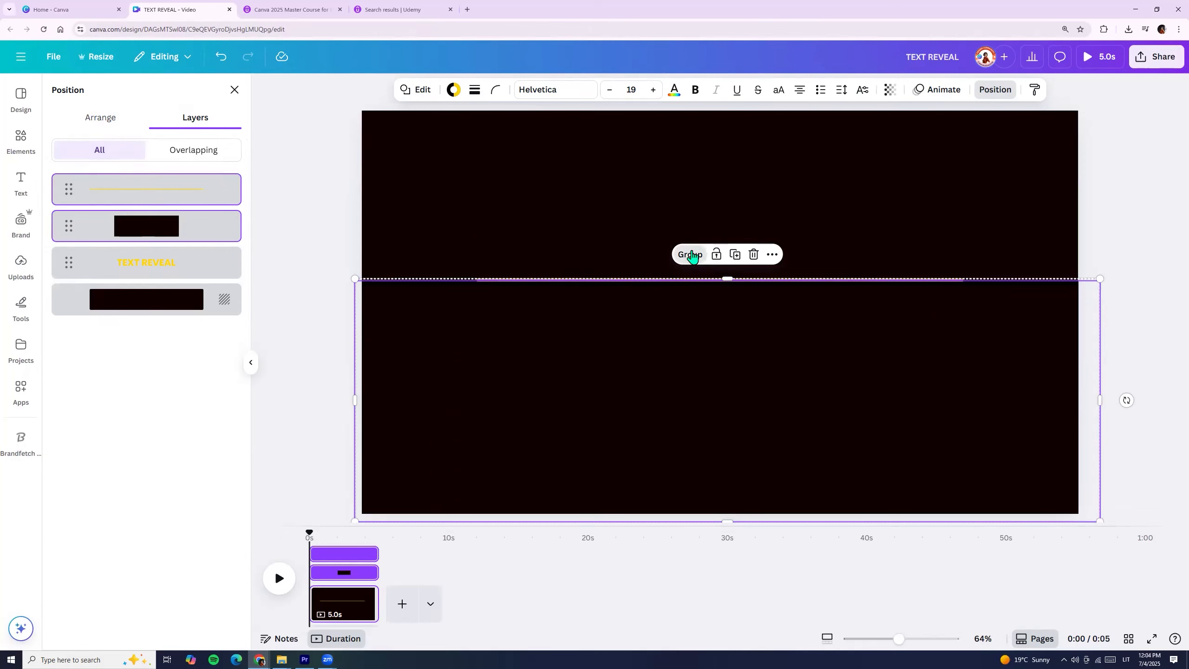
pyautogui.click(689, 256)
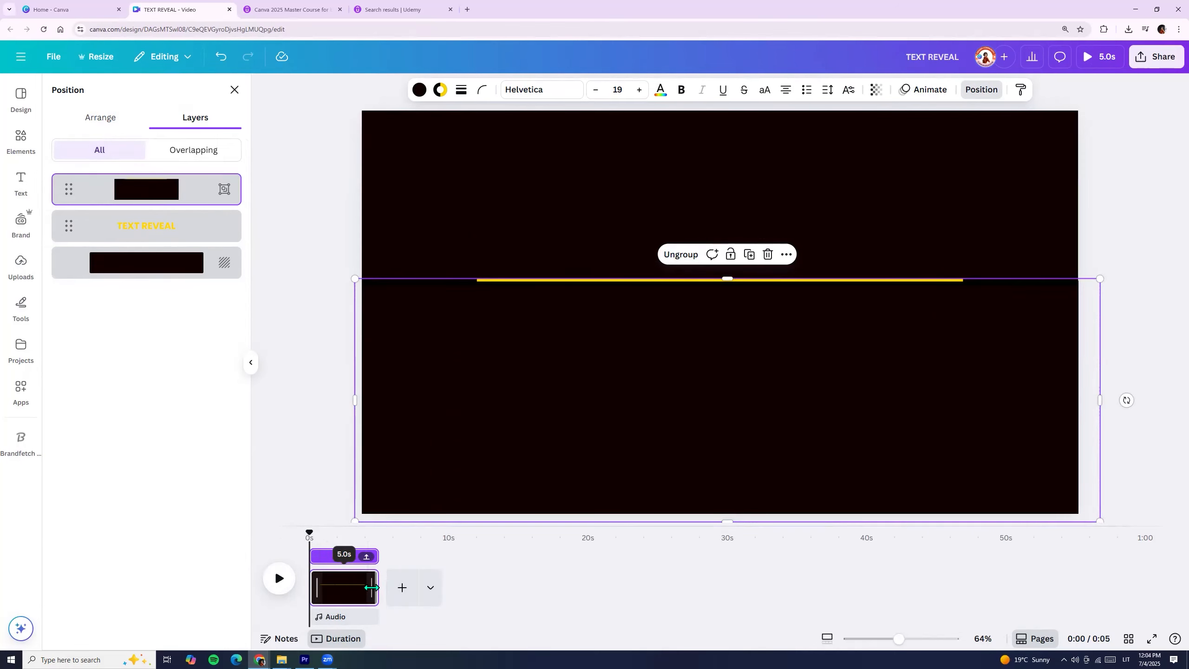
# - Shorten the page's duration to 1.0 s
pyautogui.moveTo(372, 585); pyautogui.dragTo(320, 580)
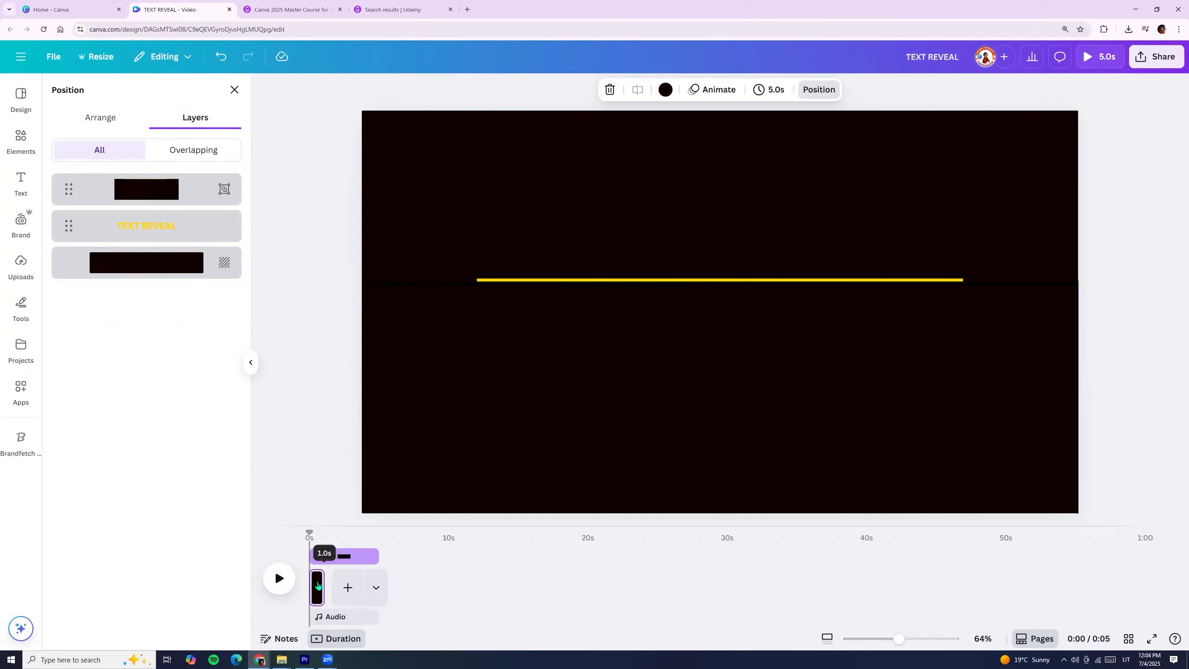
pyautogui.moveTo(318, 586); pyautogui.dragTo(317, 586)
pyautogui.click(316, 589)
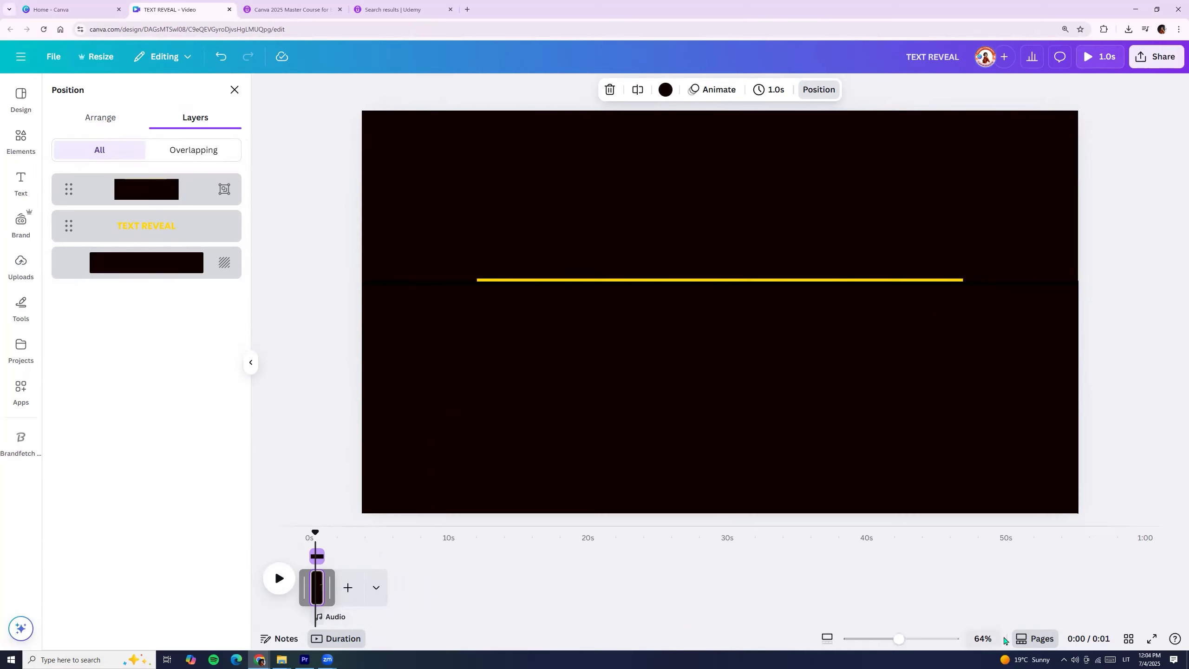
pyautogui.click(823, 638)
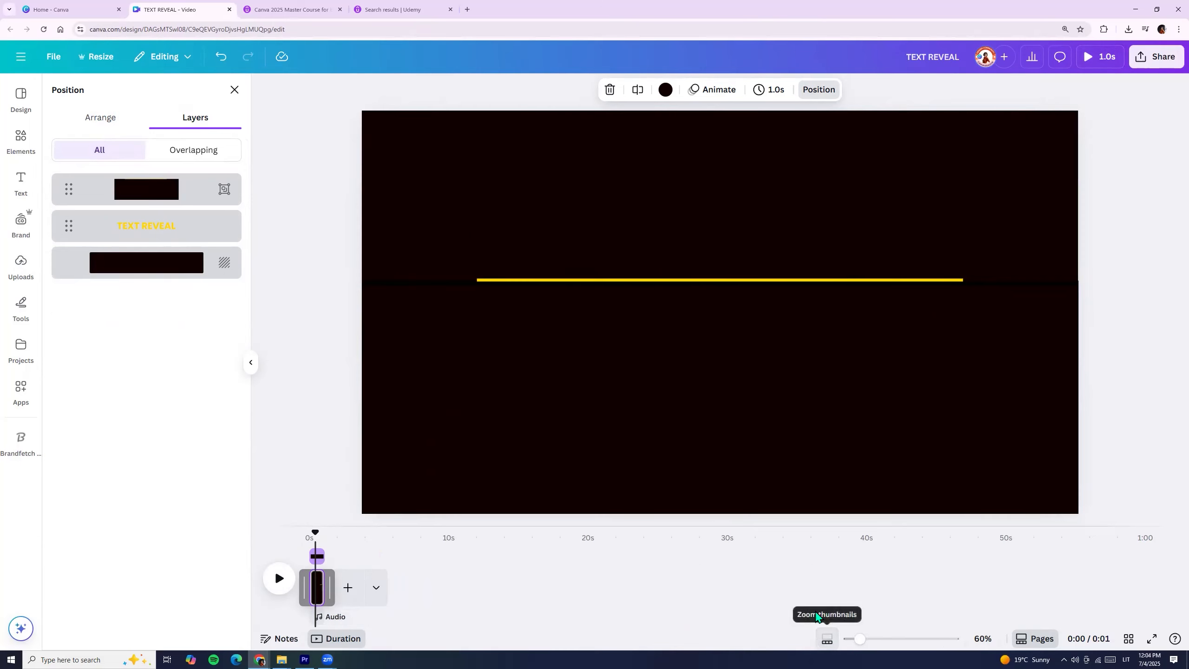
pyautogui.moveTo(912, 635); pyautogui.dragTo(946, 637)
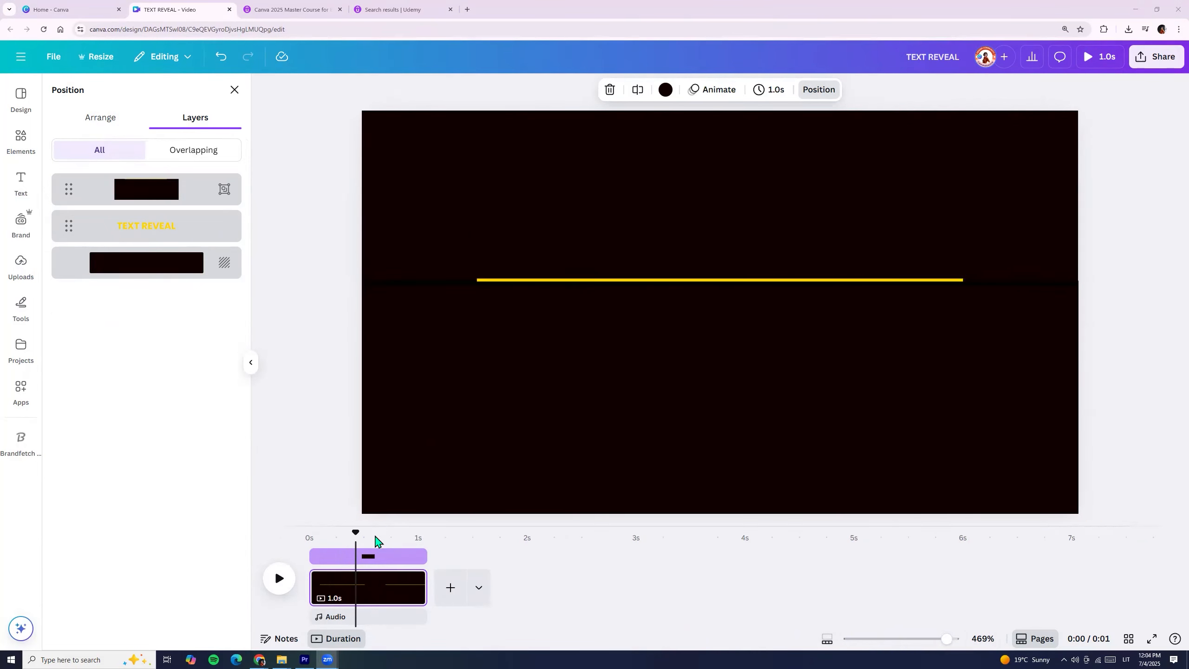
pyautogui.click(384, 597)
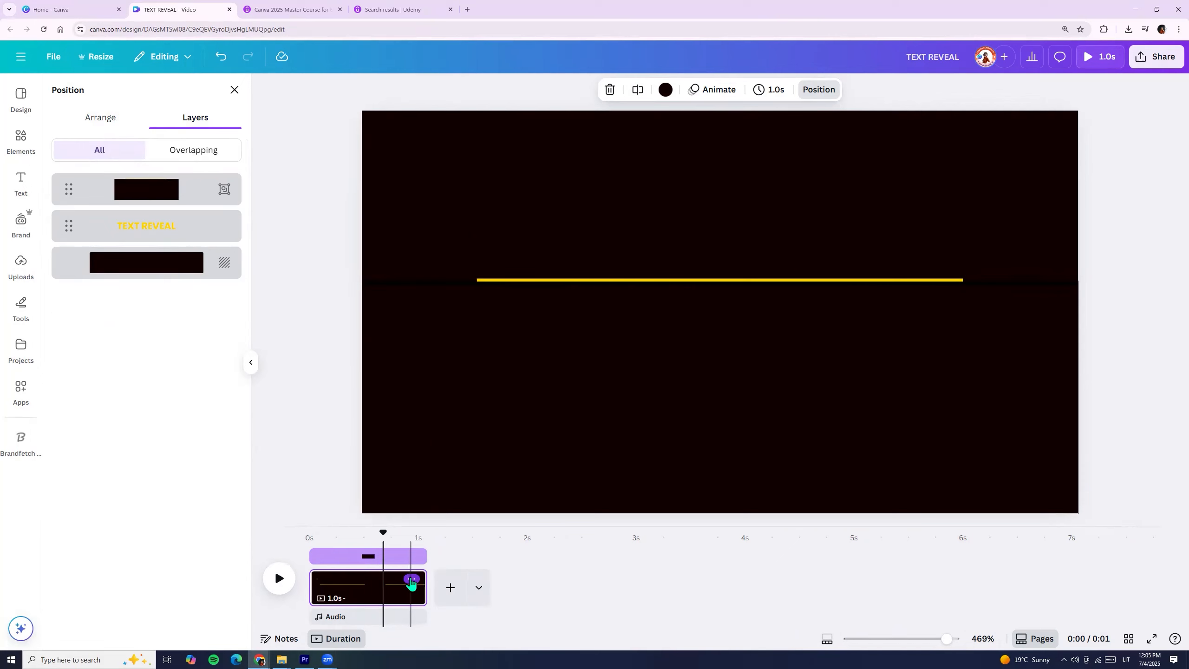
# - Duplicate the 1.0 s page and extend the copy's duration to 5.1 s
pyautogui.click(412, 580)
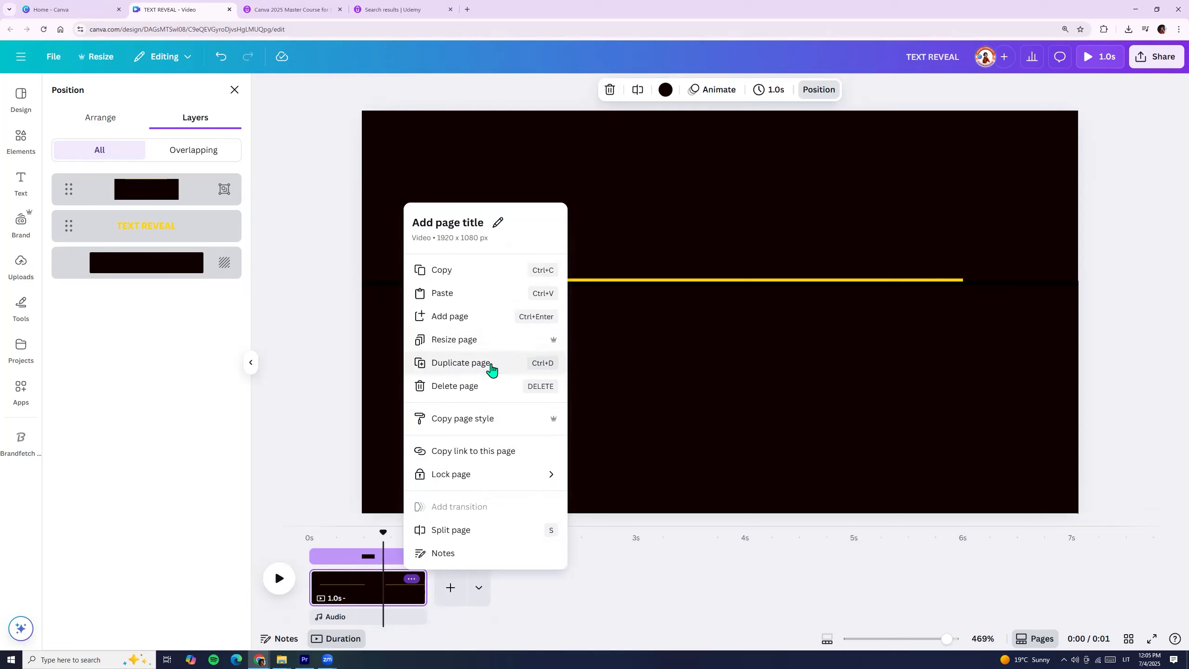
pyautogui.click(540, 366)
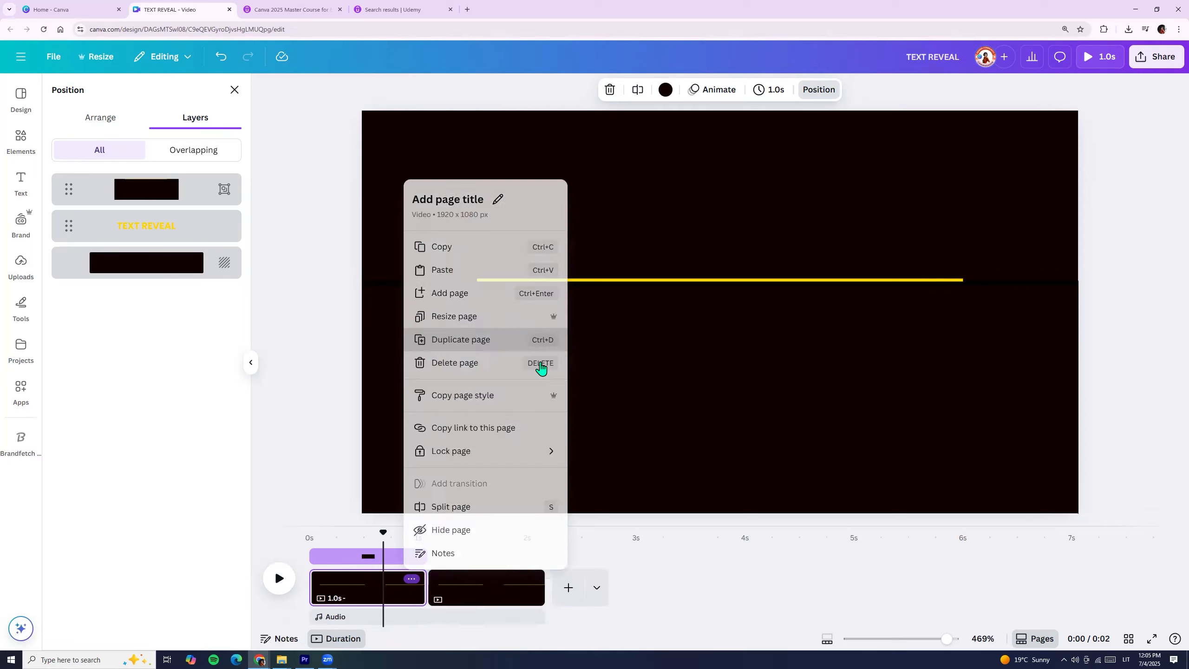
pyautogui.moveTo(543, 577); pyautogui.dragTo(976, 581)
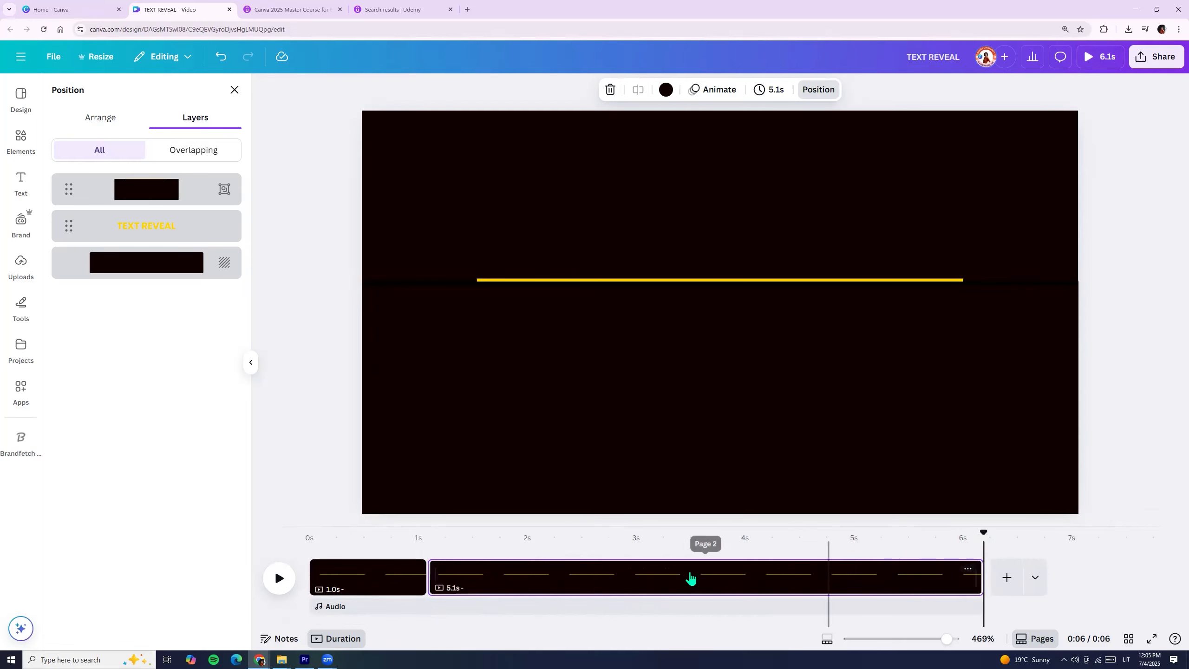
# - On the second page, move the line and rectangle group down until the yellow line sits just under the heading's letters
pyautogui.click(661, 579)
pyautogui.click(657, 324)
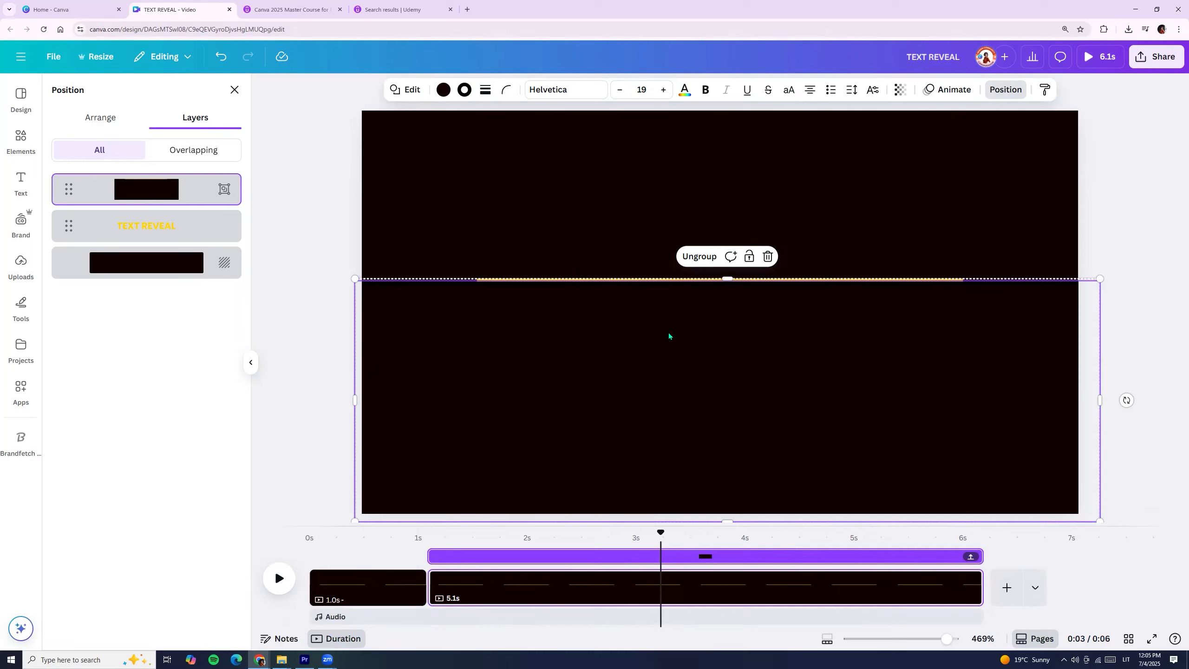
pyautogui.moveTo(675, 313); pyautogui.dragTo(684, 394)
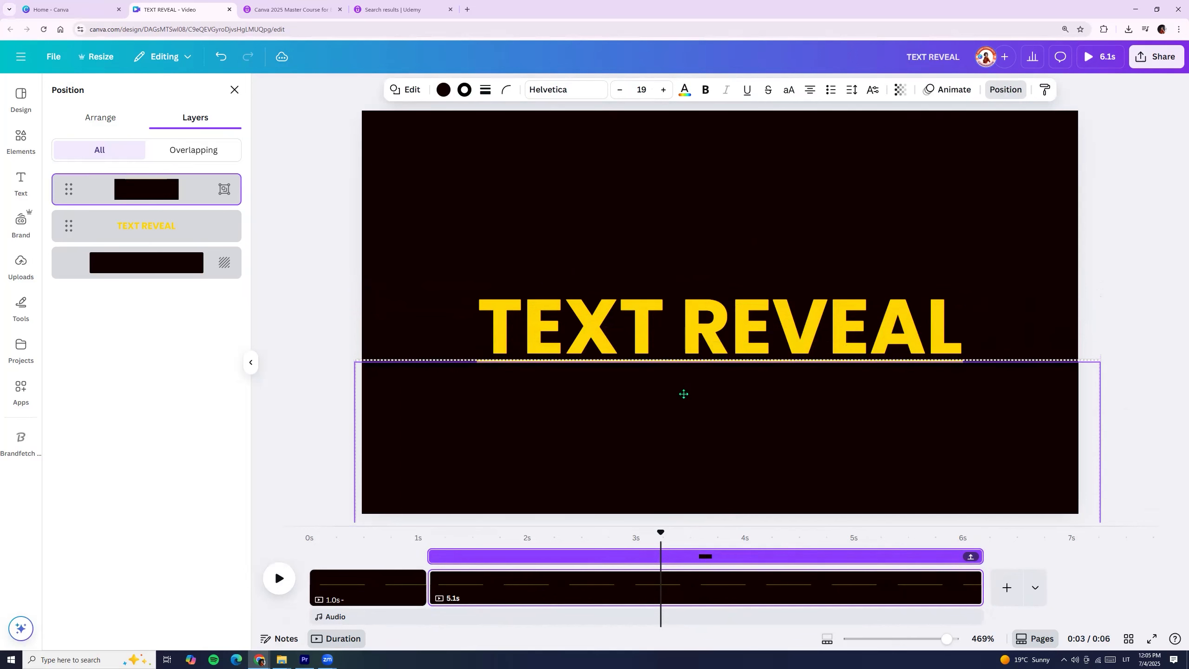
# - Move the second page's heading straight up to leave a gap above the yellow line, and select the line and rectangle group
pyautogui.click(636, 324)
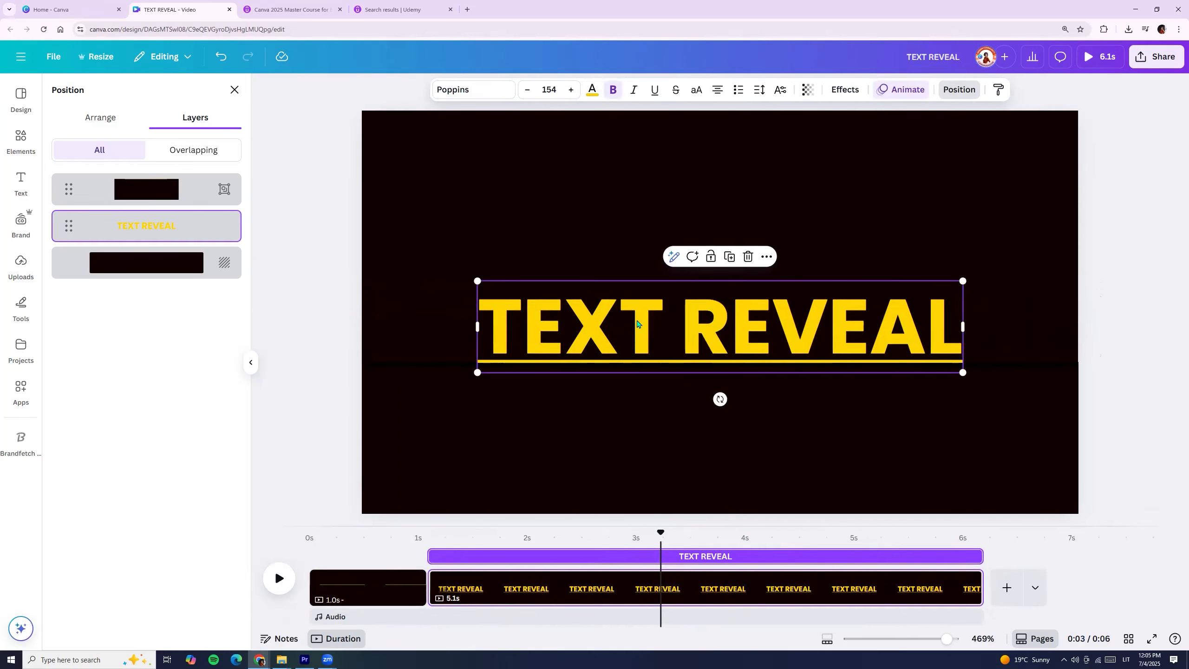
pyautogui.moveTo(637, 323); pyautogui.dragTo(636, 298)
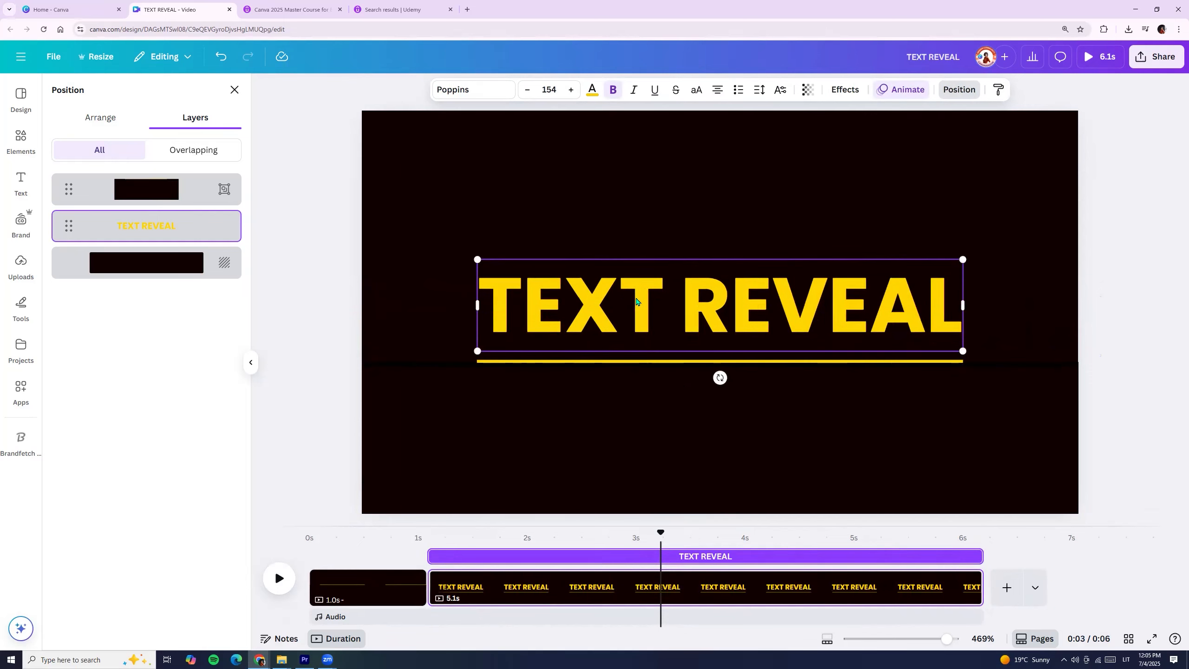
pyautogui.click(607, 466)
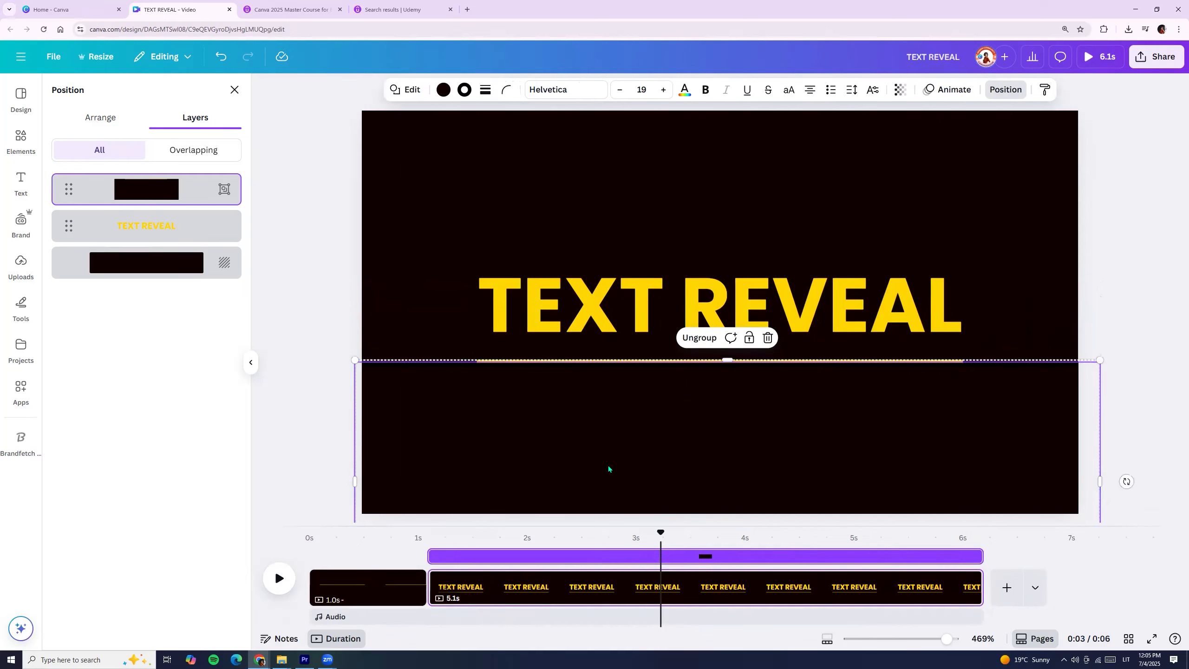
pyautogui.moveTo(427, 598)
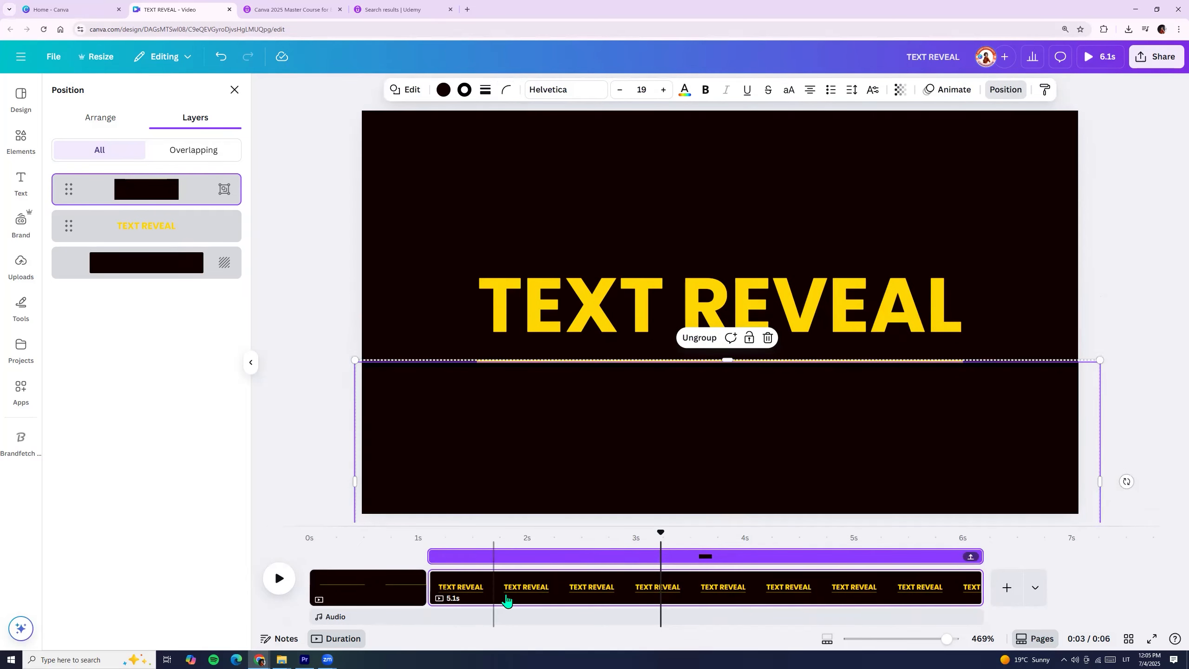
# - Add a Match & Move transition between the first and second pages, and play the full video preview
pyautogui.click(426, 599)
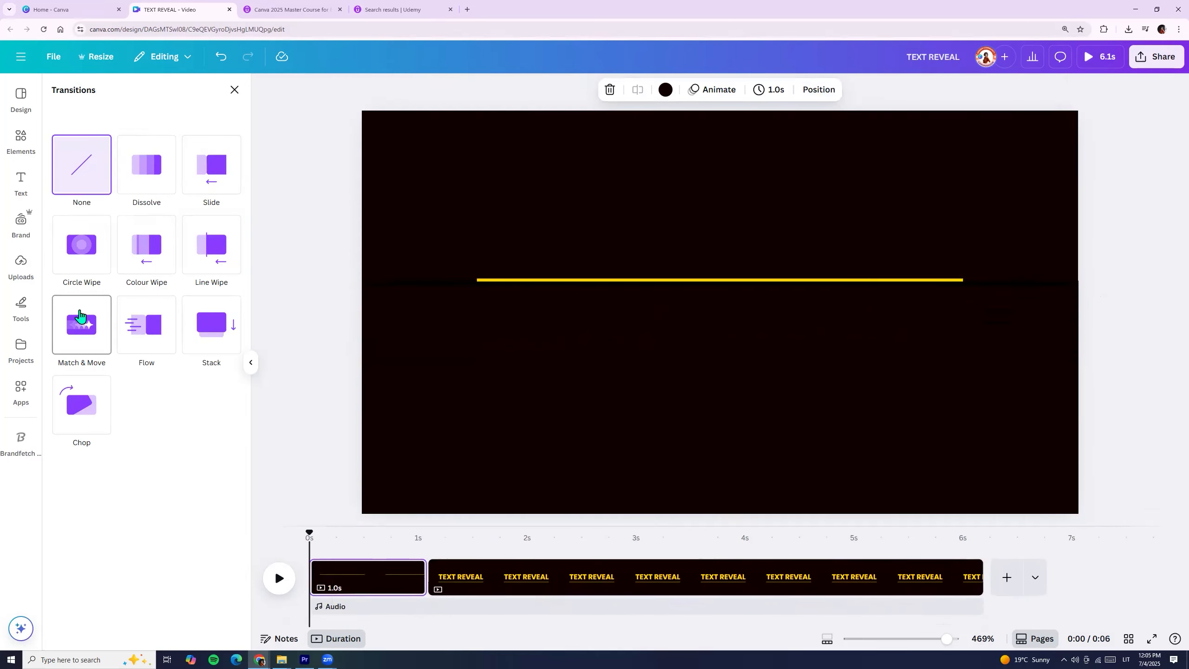
pyautogui.click(73, 328)
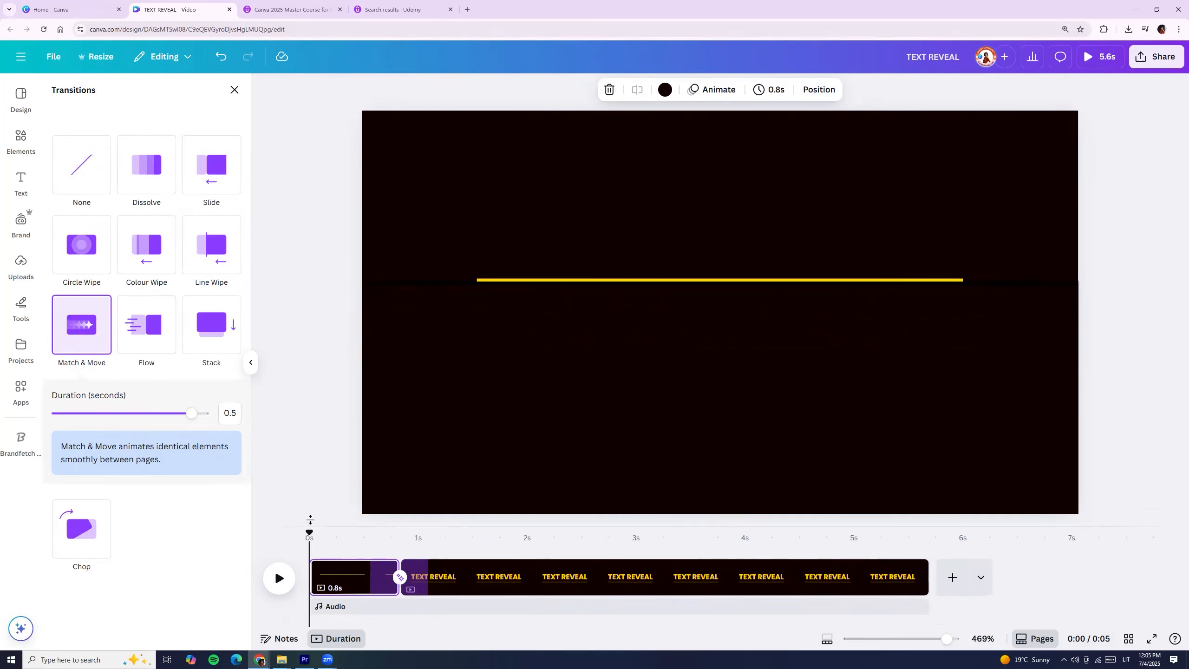
pyautogui.click(302, 487)
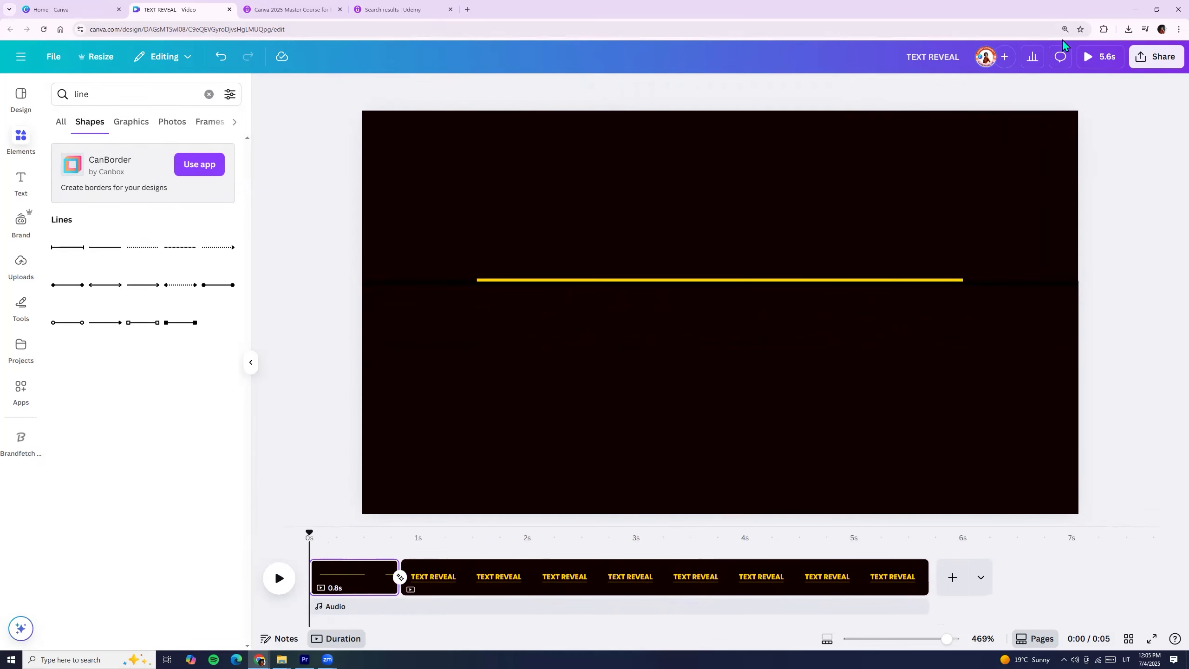
pyautogui.click(1094, 56)
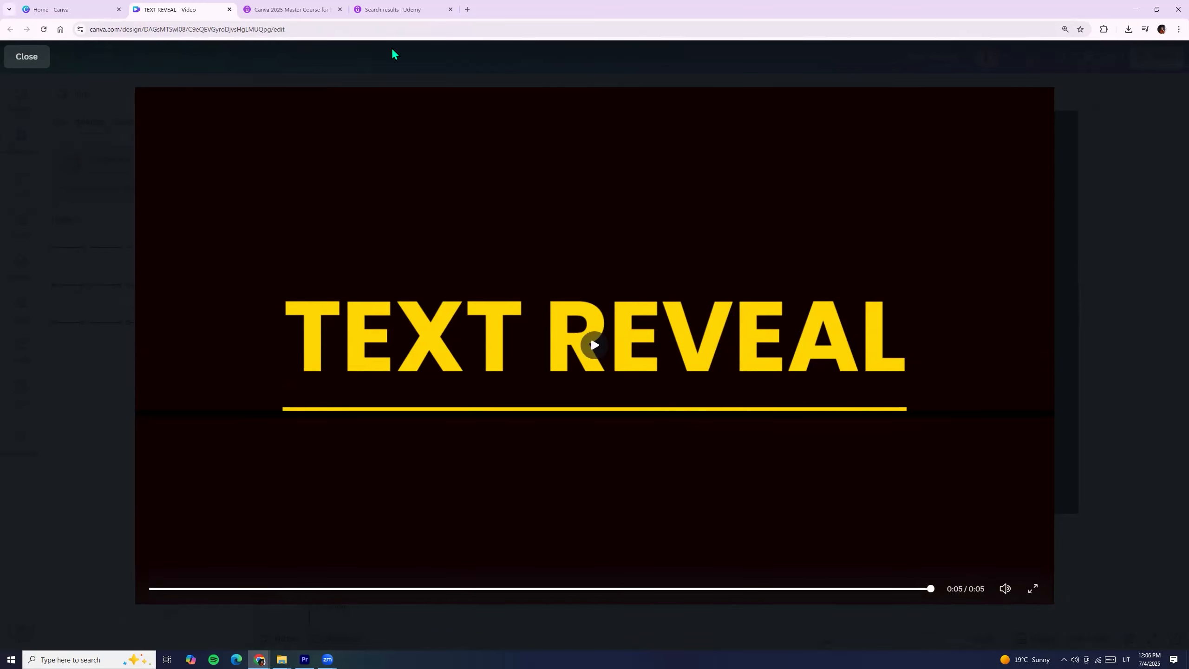
# - Switch to the Udemy search results and open the course "Canva 2025 Master Course for Beginners"
pyautogui.click(388, 5)
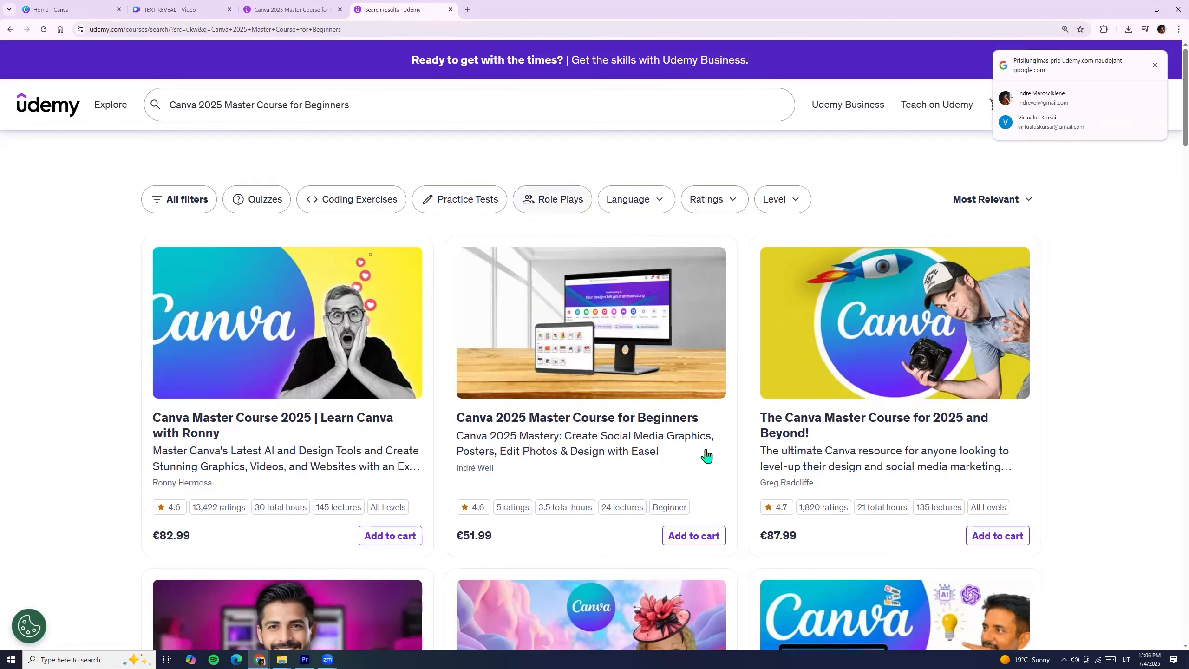
pyautogui.moveTo(587, 515)
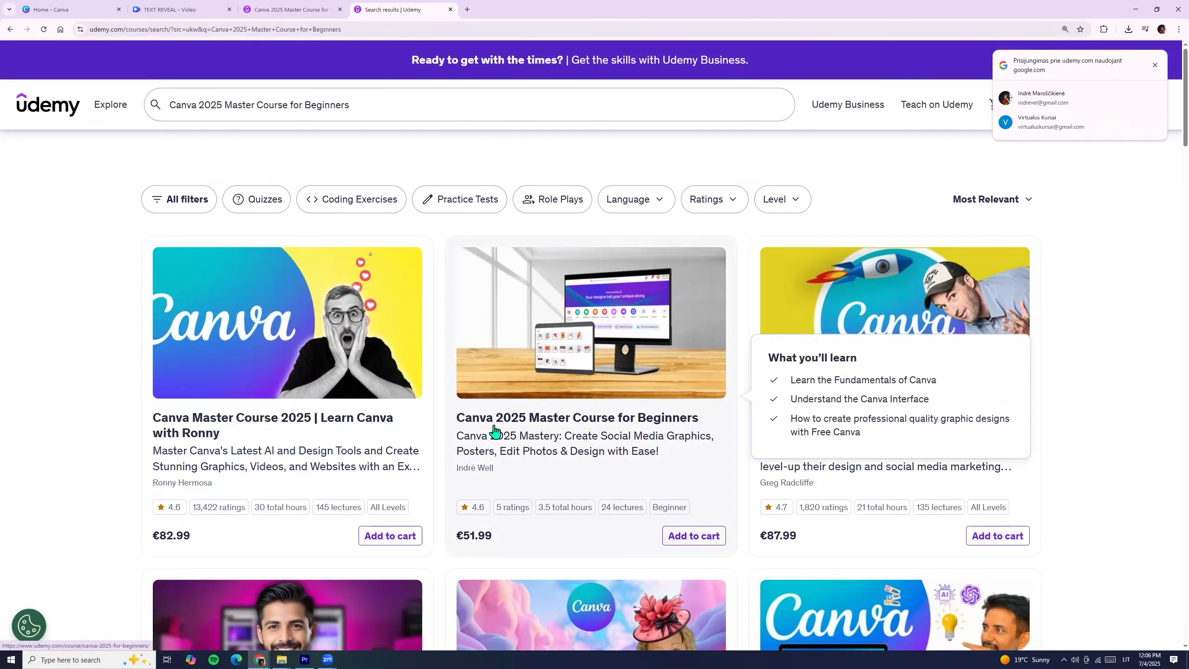
pyautogui.click(629, 368)
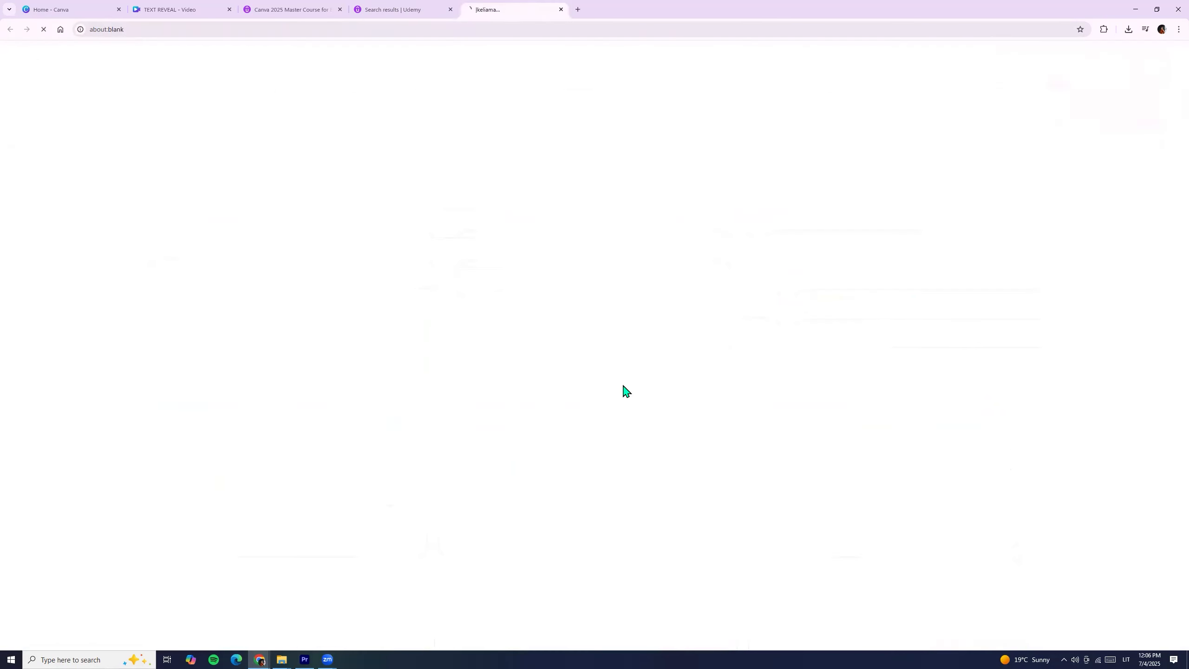